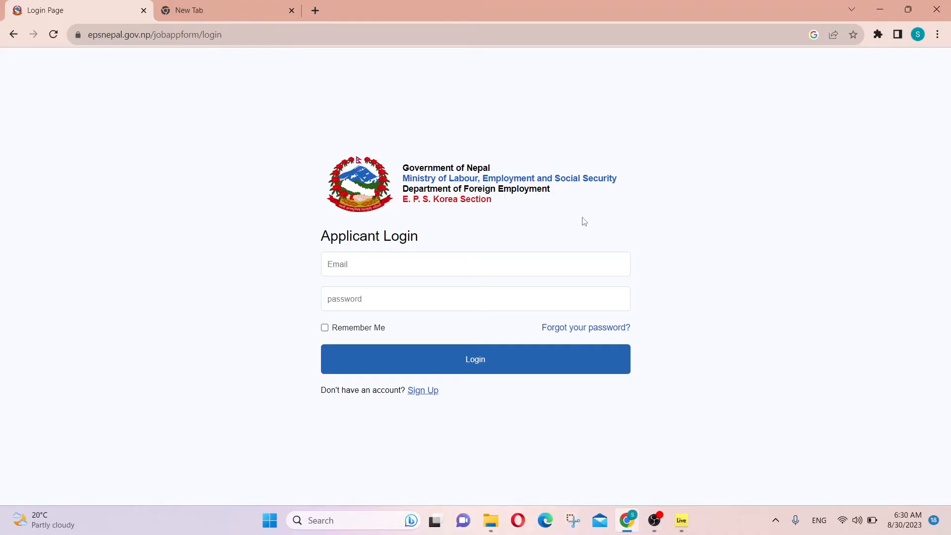
Step: Follow the Sign Up link from Applicant Login to the Register User form
{"action": "left_click", "coordinate": [422, 392]}
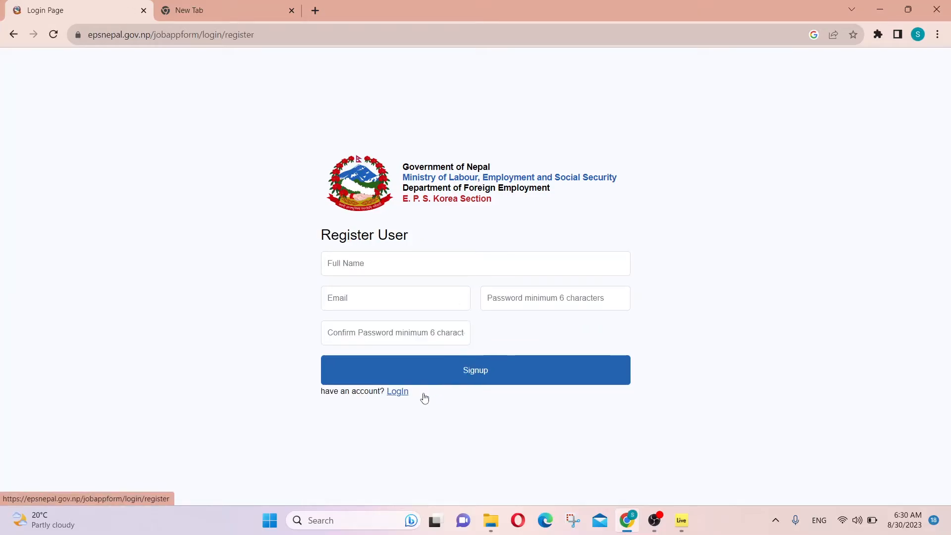
Step: Search Google for 'eps nepal job application form' in the new tab, then close that tab
{"action": "left_click", "coordinate": [247, 4]}
{"action": "left_click", "coordinate": [153, 34]}
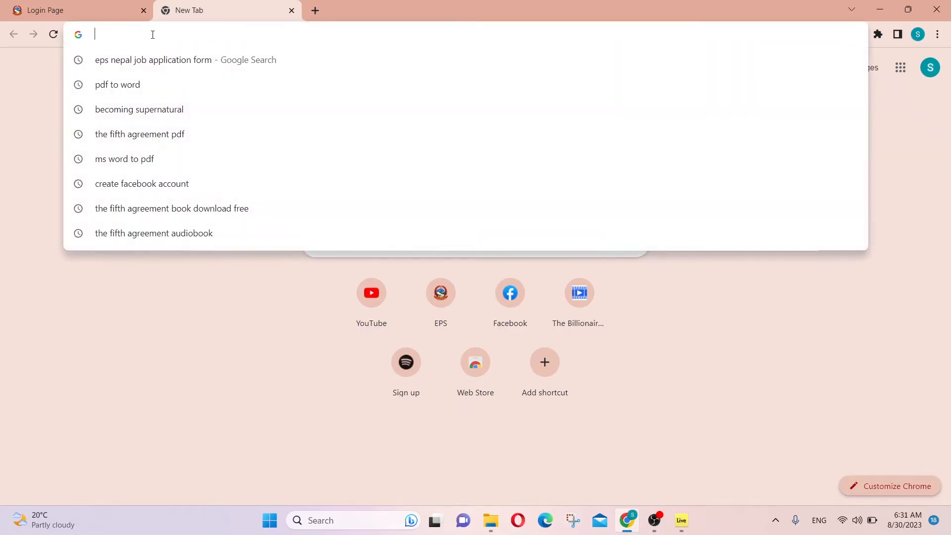
{"action": "type", "text": "ep"}
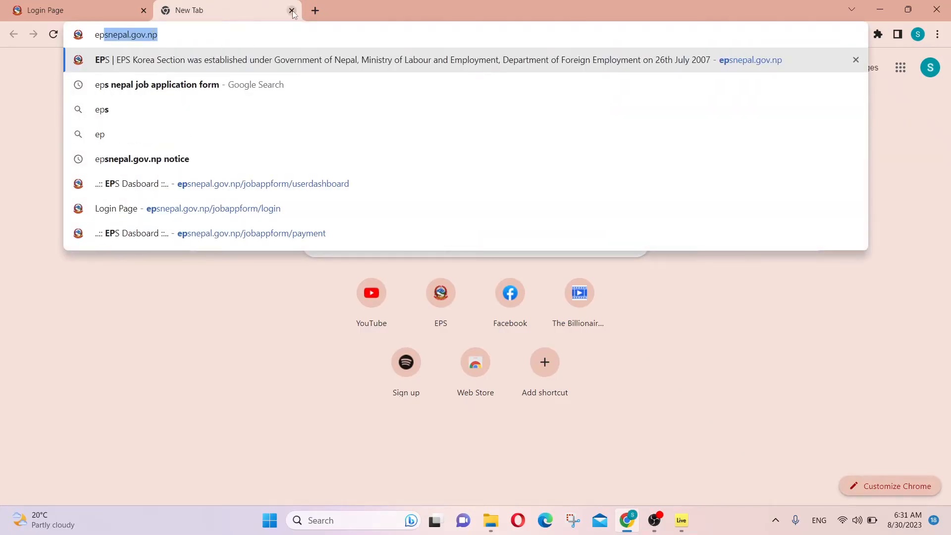
{"action": "left_click", "coordinate": [142, 85]}
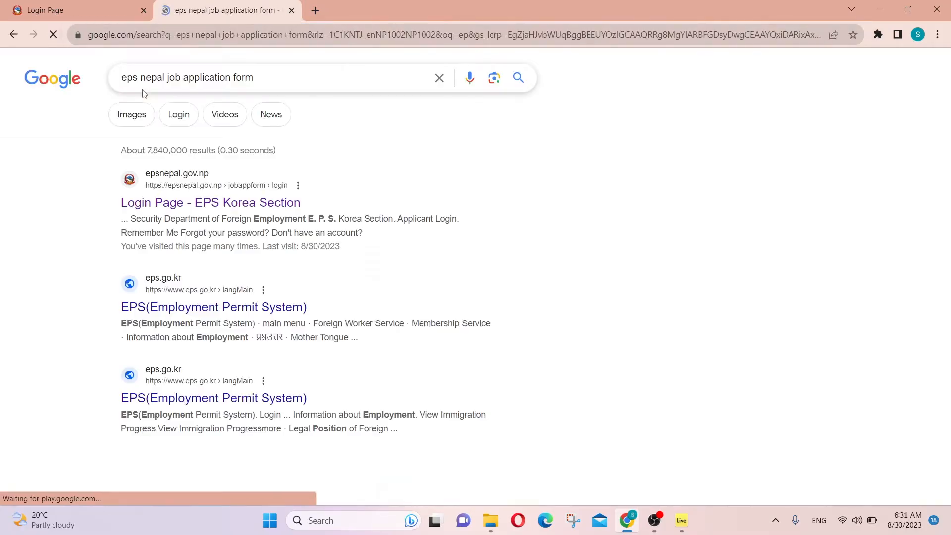
{"action": "left_click", "coordinate": [292, 9]}
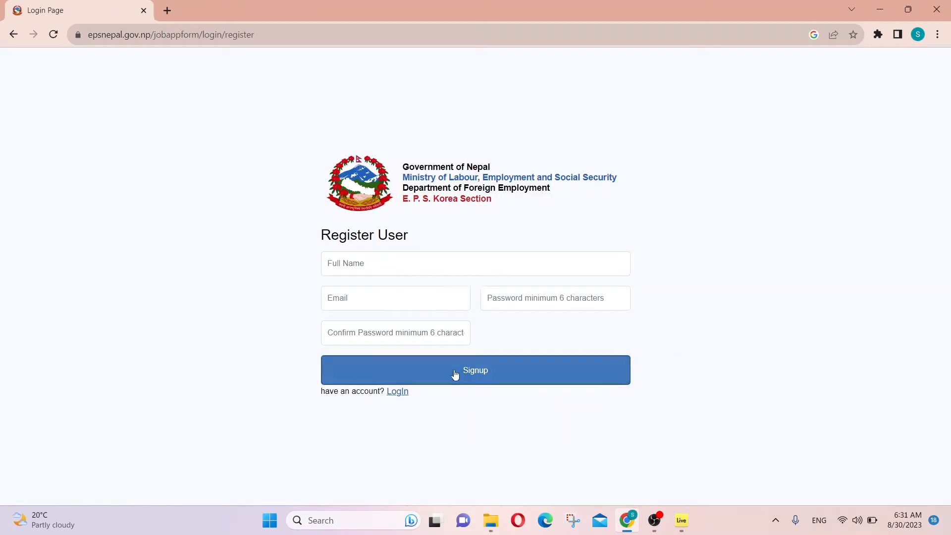
Step: Sign up with the applicant's full name, e-mail address and a matching password
{"action": "left_click", "coordinate": [402, 268]}
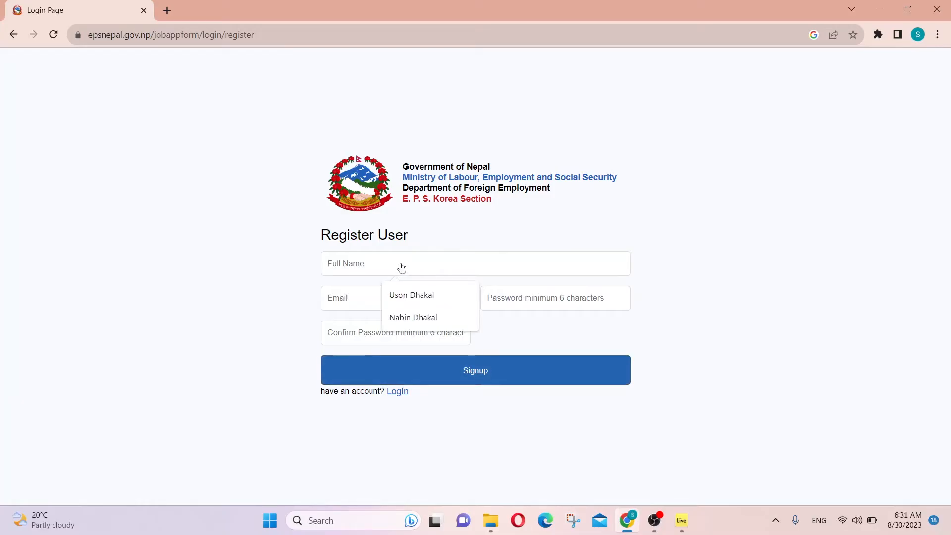
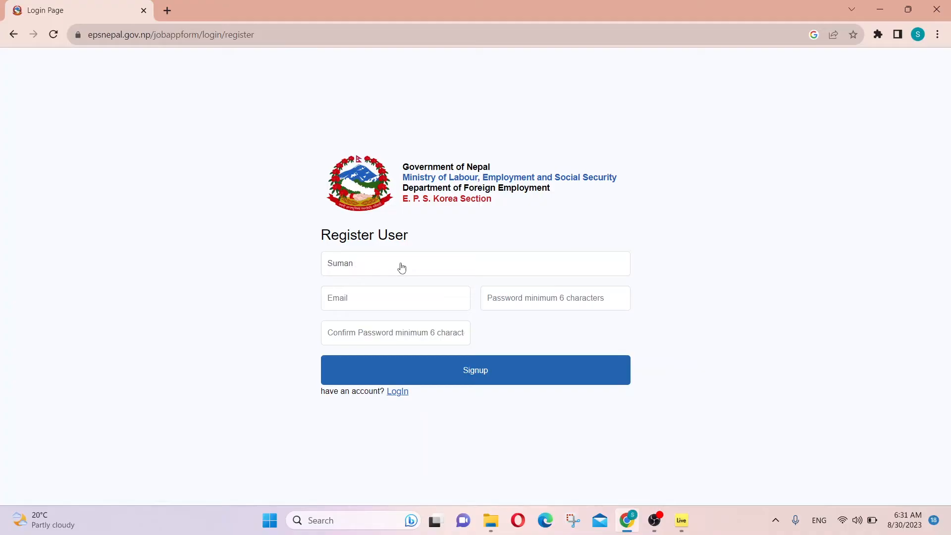
{"action": "left_click", "coordinate": [358, 305]}
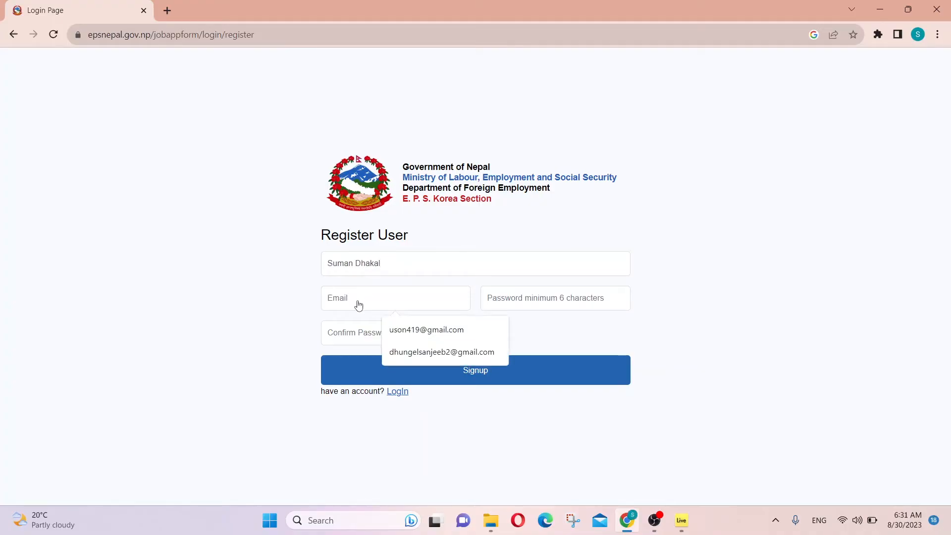
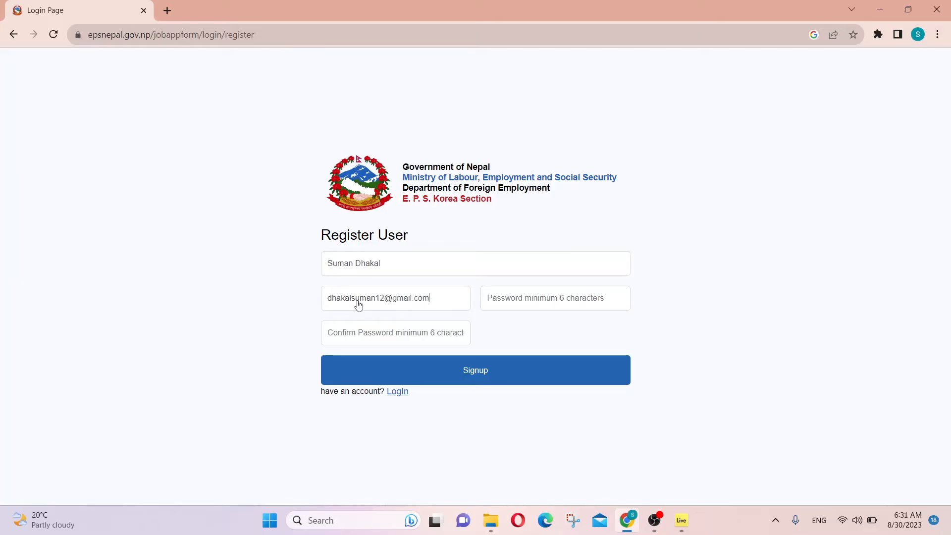
{"action": "left_click", "coordinate": [515, 304]}
{"action": "type", "text": "•••••"}
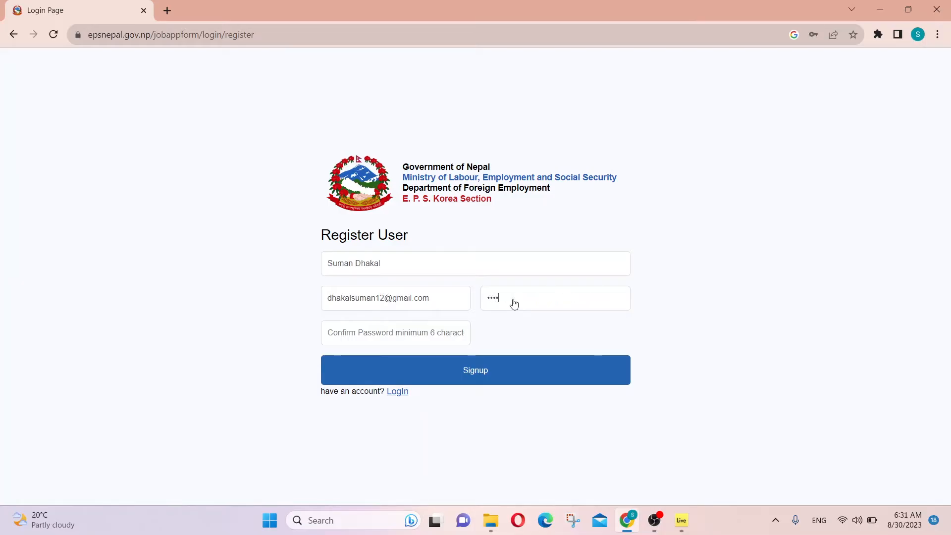
{"action": "type", "text": "••••"}
{"action": "left_click", "coordinate": [403, 341]}
{"action": "type", "text": "••"}
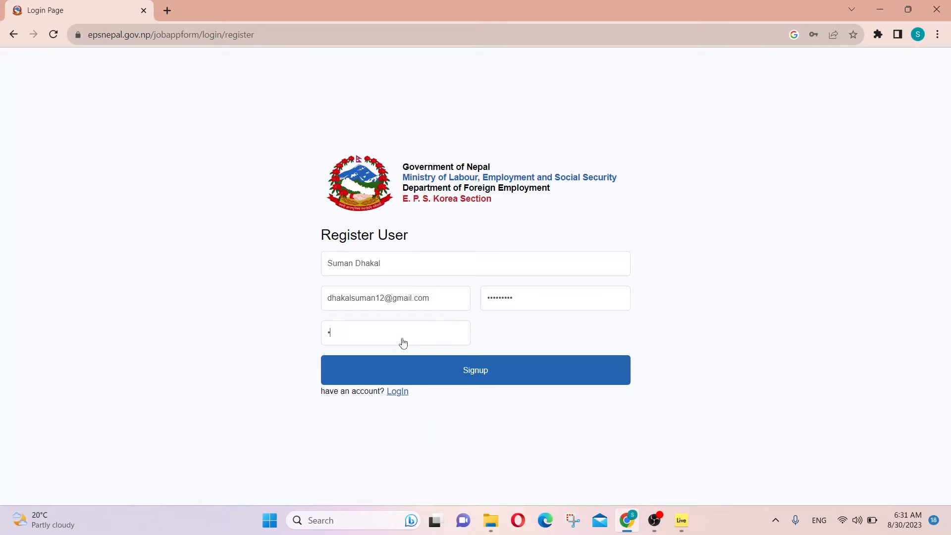
{"action": "type", "text": "•••••••"}
{"action": "left_click", "coordinate": [473, 376]}
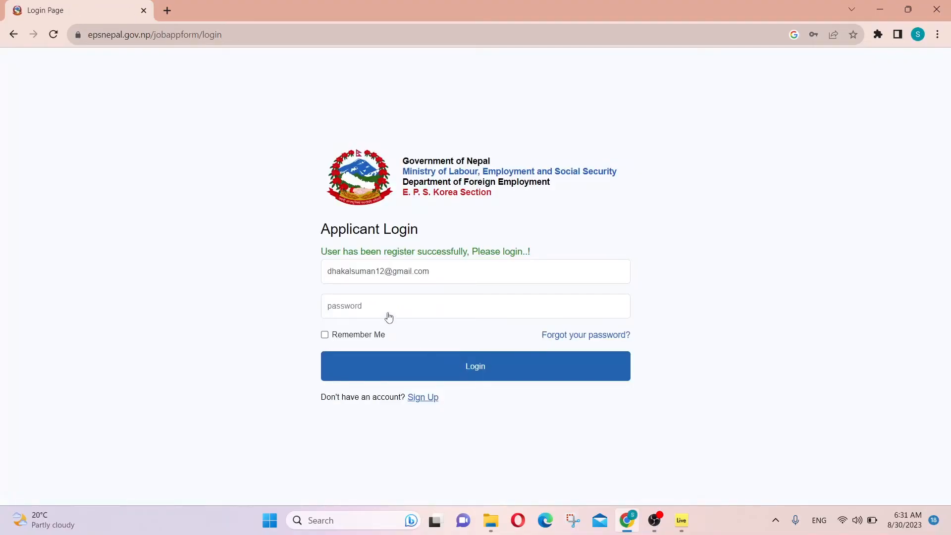
Step: Log in with the new account's password and dismiss Chrome's save-password offer
{"action": "type", "text": "•••••••••"}
{"action": "left_click", "coordinate": [464, 371]}
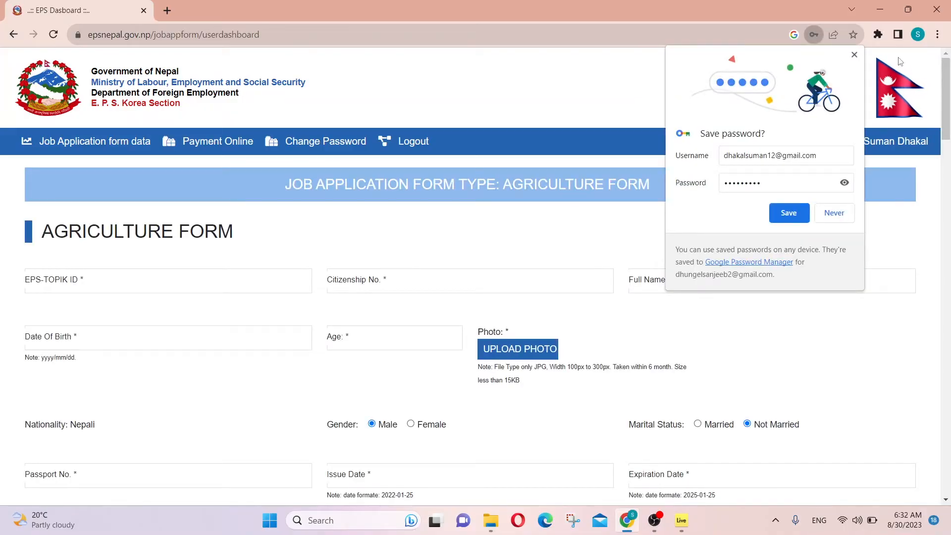
{"action": "left_click", "coordinate": [853, 57]}
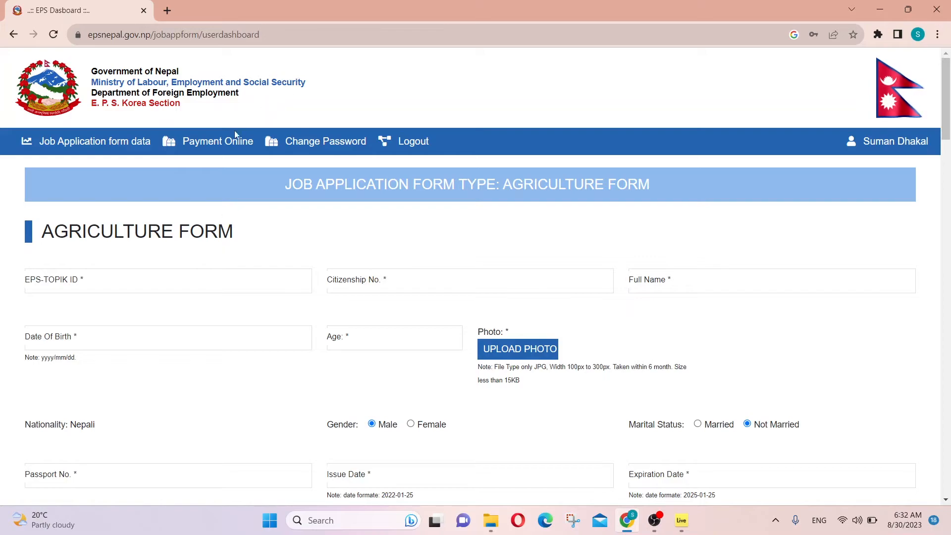
{"action": "left_click", "coordinate": [225, 147]}
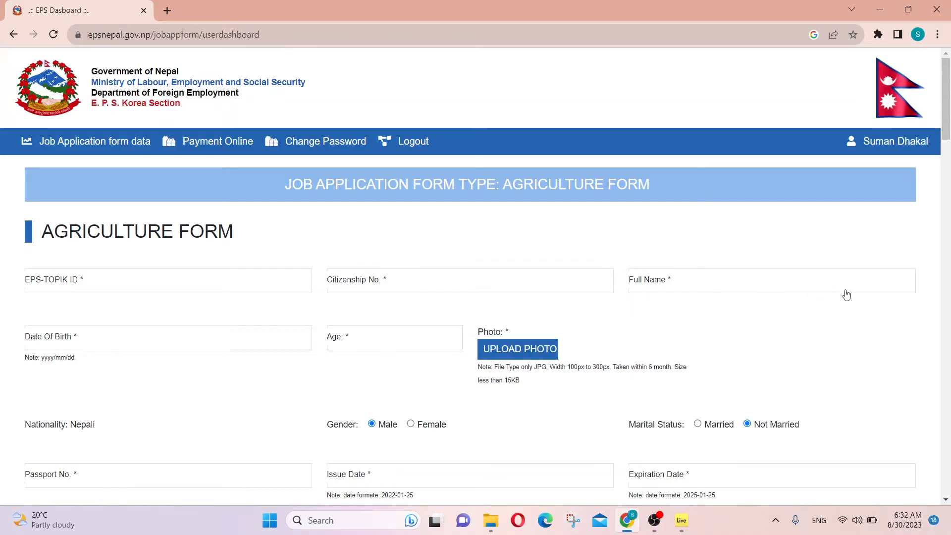
{"action": "left_click_drag", "start_coordinate": [949, 109], "coordinate": [949, 123]}
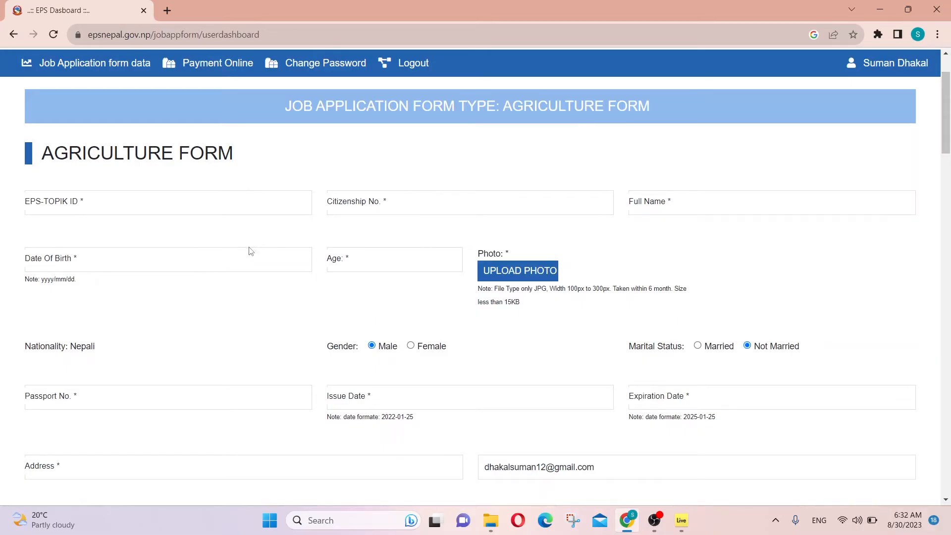
{"action": "left_click", "coordinate": [181, 269]}
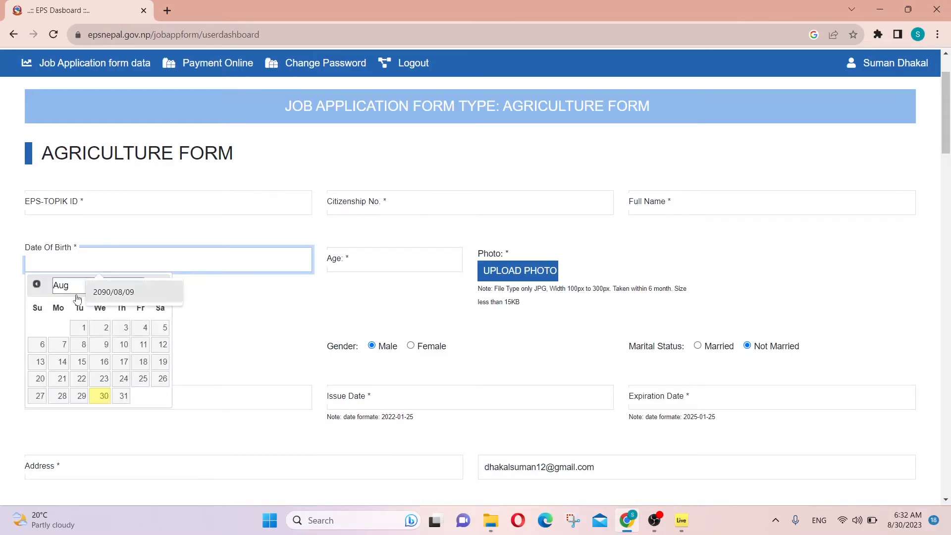
{"action": "left_click", "coordinate": [243, 322]}
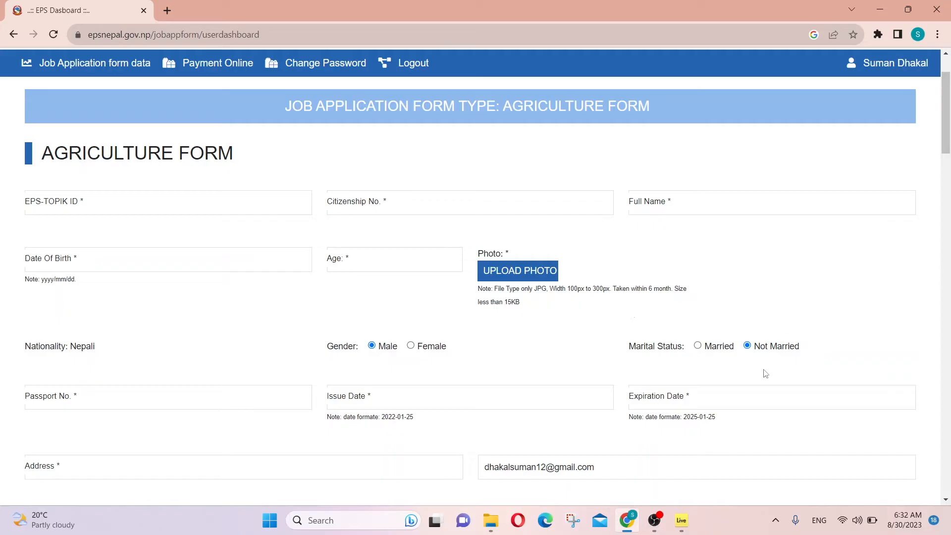
{"action": "scroll", "coordinate": [272, 195], "scroll_direction": "down", "scroll_amount": 2}
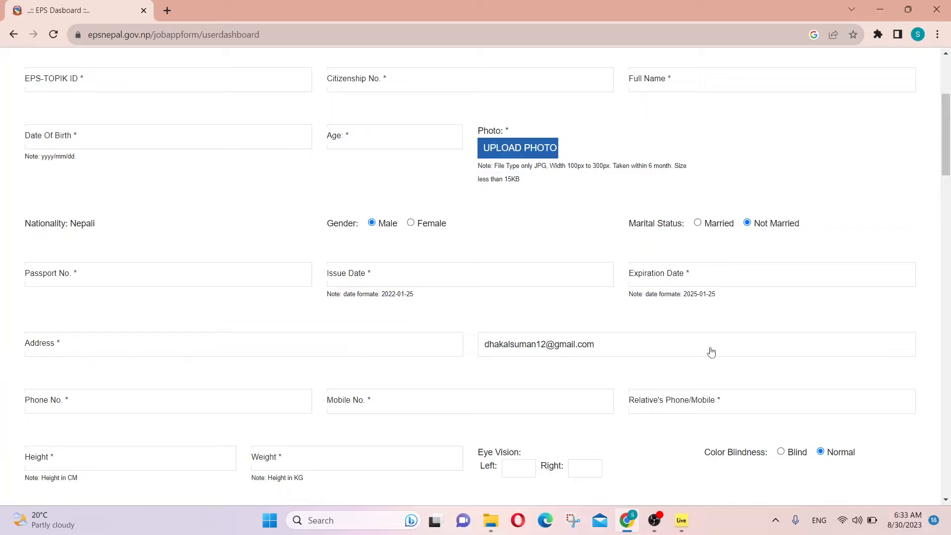
{"action": "scroll", "coordinate": [575, 231], "scroll_direction": "down", "scroll_amount": 2}
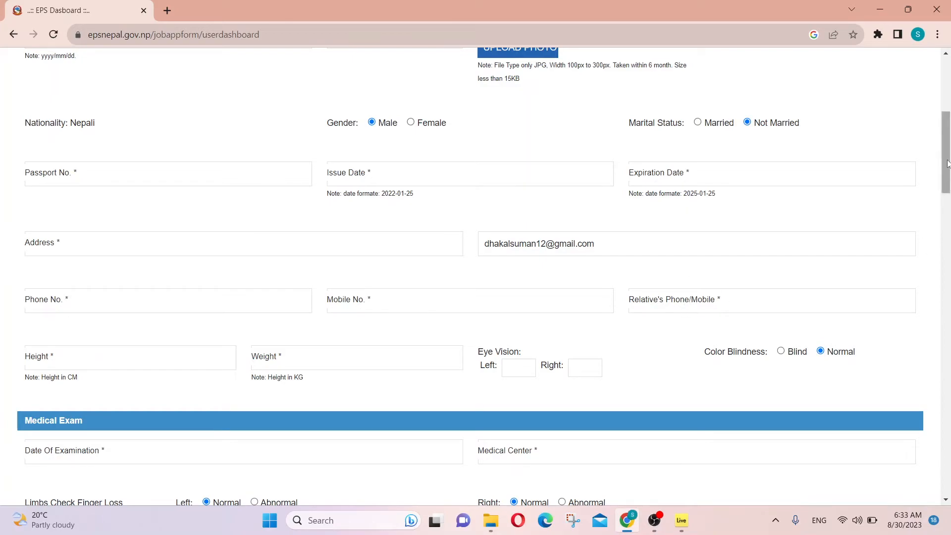
{"action": "left_click_drag", "start_coordinate": [947, 164], "coordinate": [947, 188]}
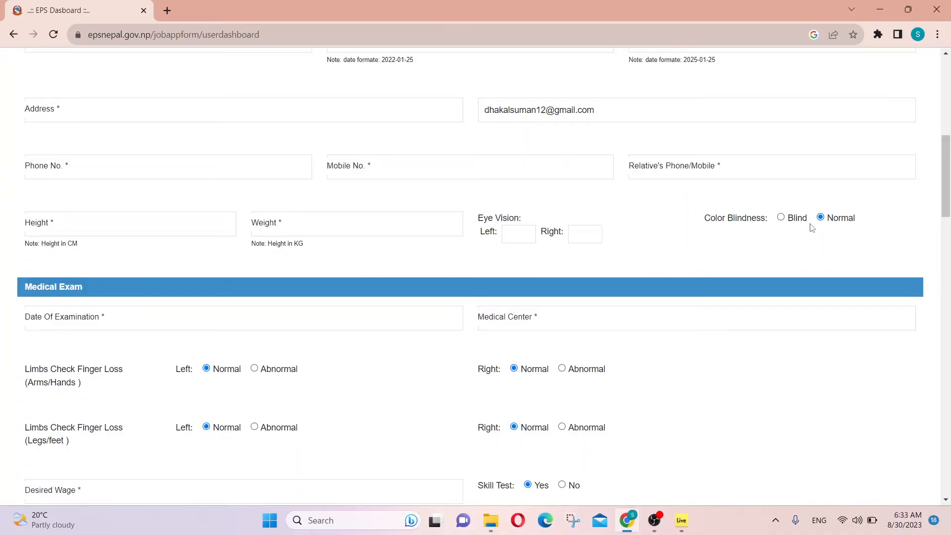
{"action": "left_click_drag", "start_coordinate": [949, 176], "coordinate": [949, 195]}
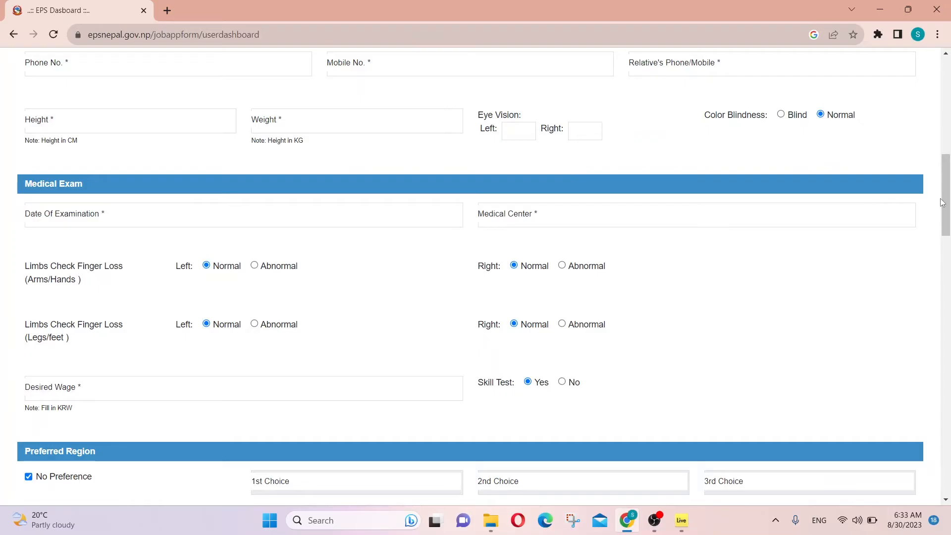
{"action": "scroll", "coordinate": [949, 199], "scroll_direction": "down", "scroll_amount": 1}
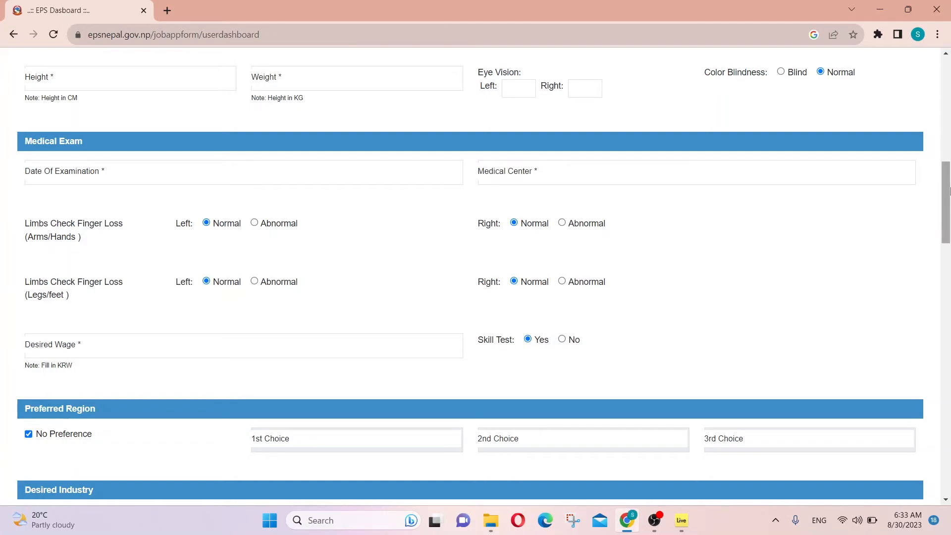
{"action": "left_click_drag", "start_coordinate": [950, 188], "coordinate": [950, 203]}
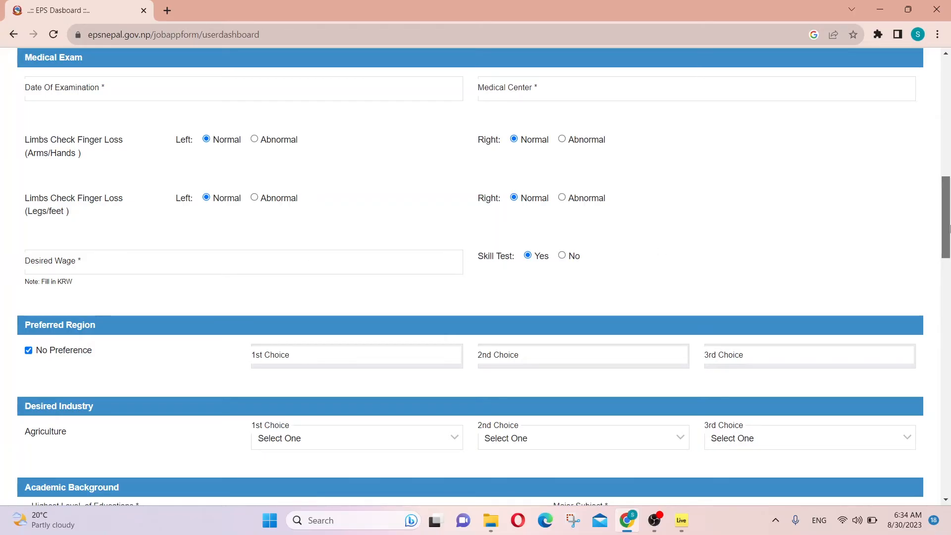
{"action": "scroll", "coordinate": [505, 273], "scroll_direction": "down", "scroll_amount": 2}
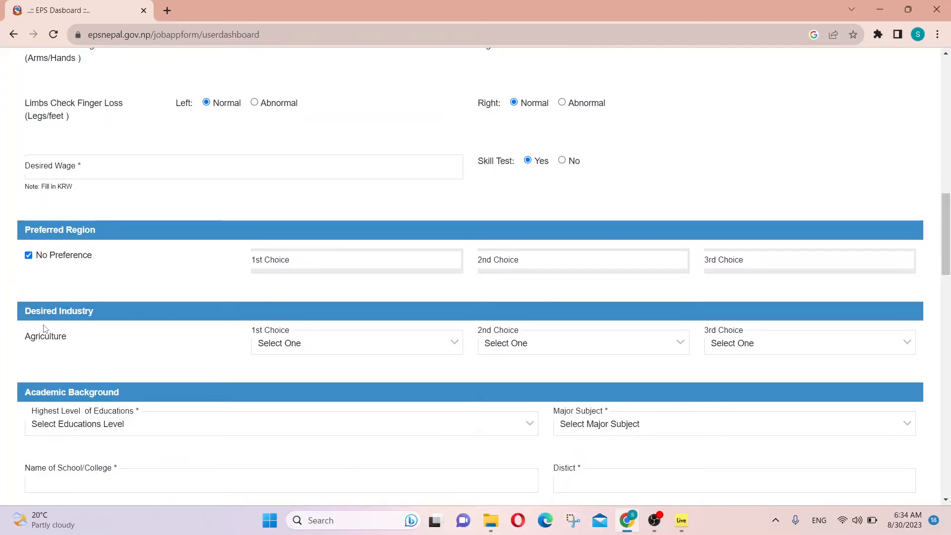
Step: Pick Farming of Animals, Growing of crops, and crop/animal farming services as industry choices 1–3
{"action": "left_click", "coordinate": [300, 350]}
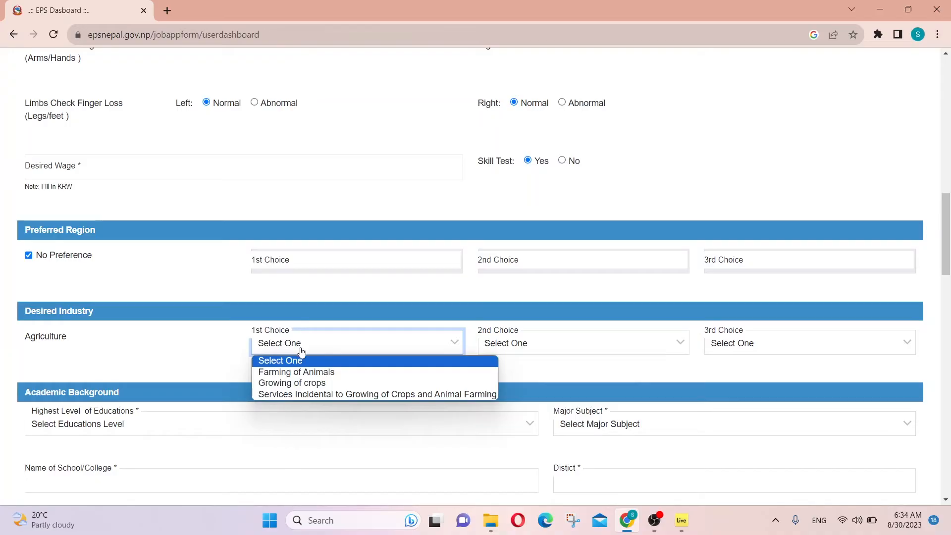
{"action": "left_click", "coordinate": [344, 373]}
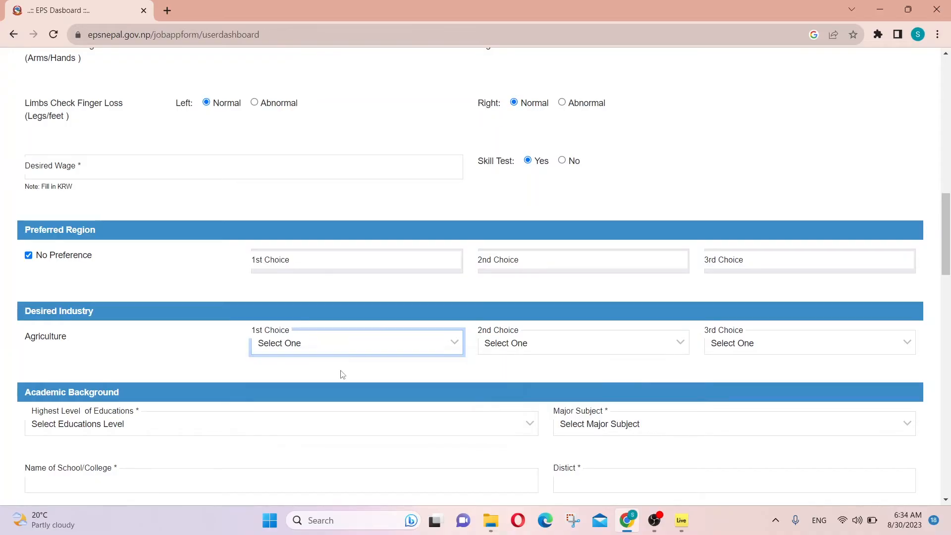
{"action": "left_click", "coordinate": [548, 342]}
{"action": "left_click", "coordinate": [526, 383]}
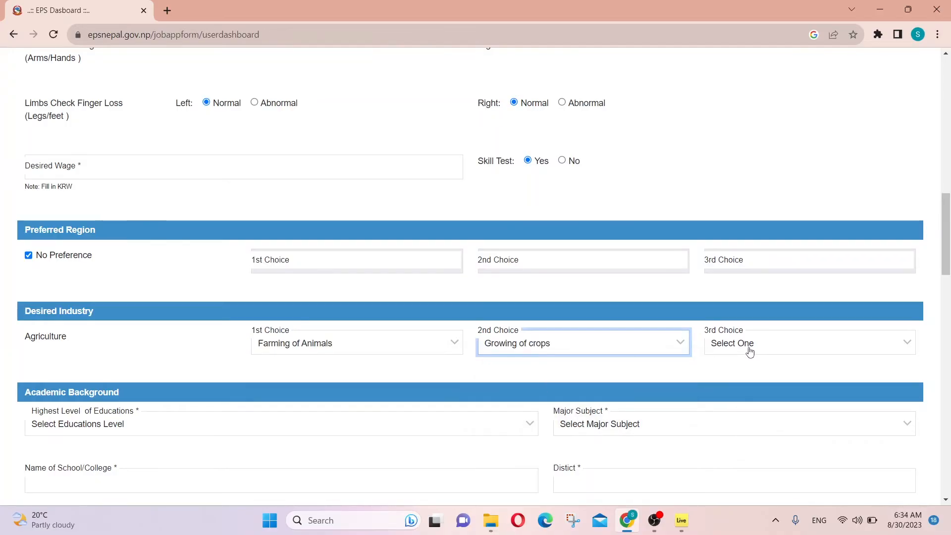
{"action": "left_click", "coordinate": [750, 351]}
{"action": "left_click", "coordinate": [738, 395]}
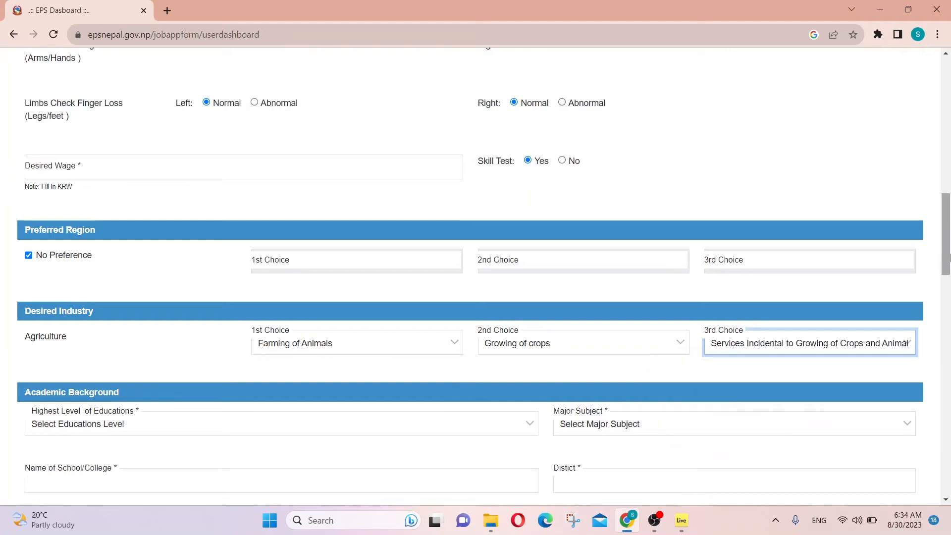
Step: Set highest education to High School Graduate(10+2) with major Medical, Medicine and Health
{"action": "scroll", "coordinate": [476, 278], "scroll_direction": "down", "scroll_amount": 3}
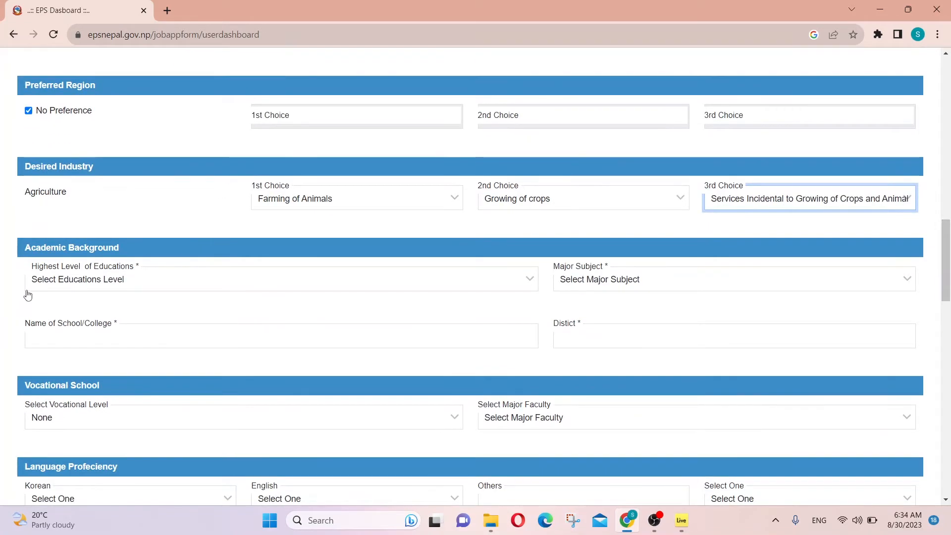
{"action": "left_click", "coordinate": [111, 277]}
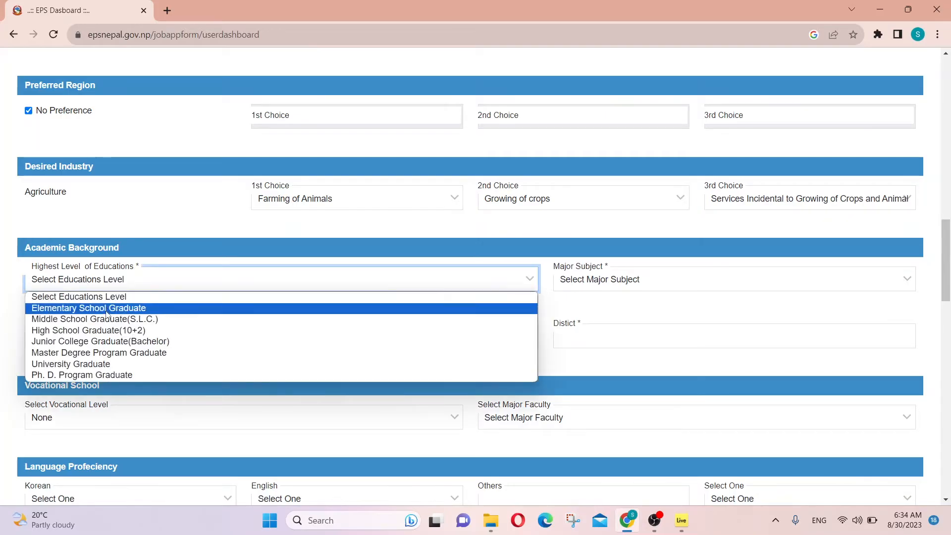
{"action": "left_click", "coordinate": [107, 330]}
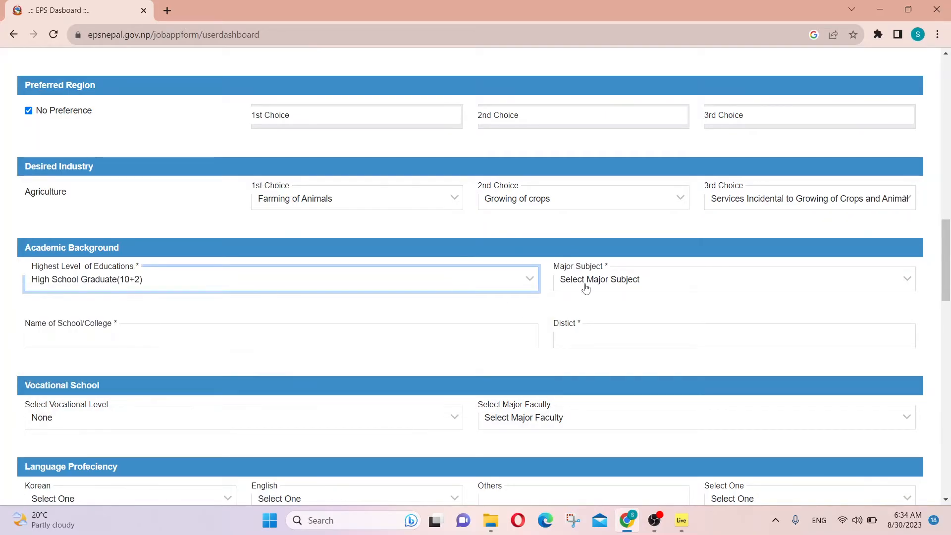
{"action": "left_click", "coordinate": [586, 287]}
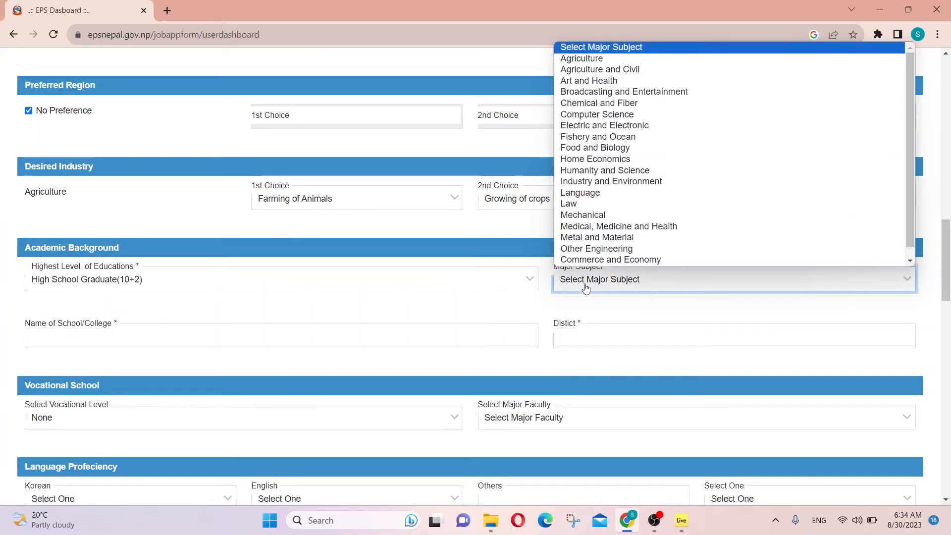
{"action": "left_click", "coordinate": [605, 227]}
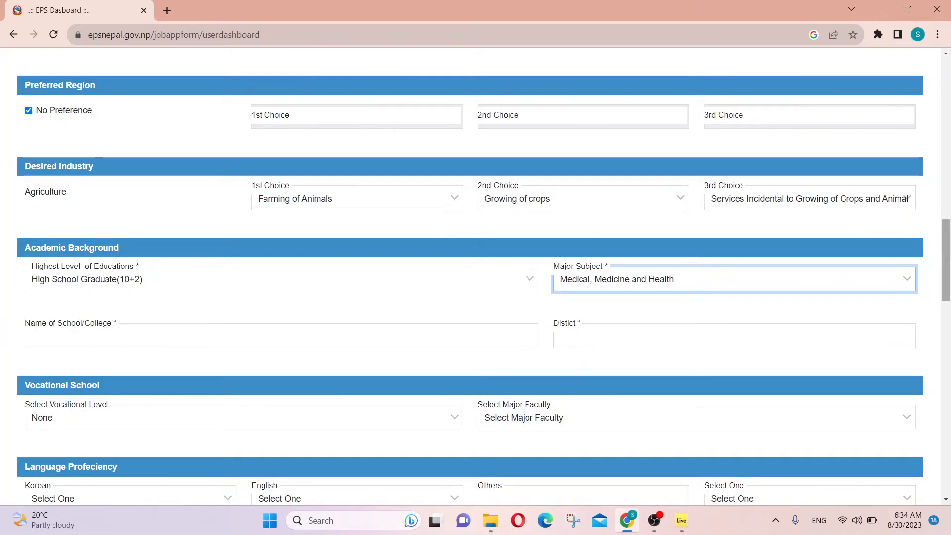
{"action": "scroll", "coordinate": [390, 295], "scroll_direction": "down", "scroll_amount": 3}
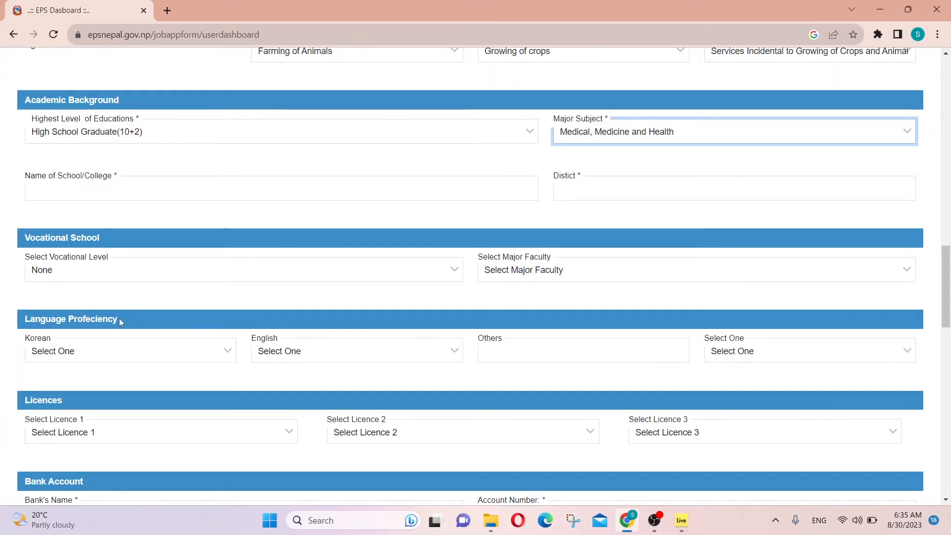
Step: Rate Korean and English as Fair, and add Hindi under Others rated Fair
{"action": "left_click", "coordinate": [97, 357]}
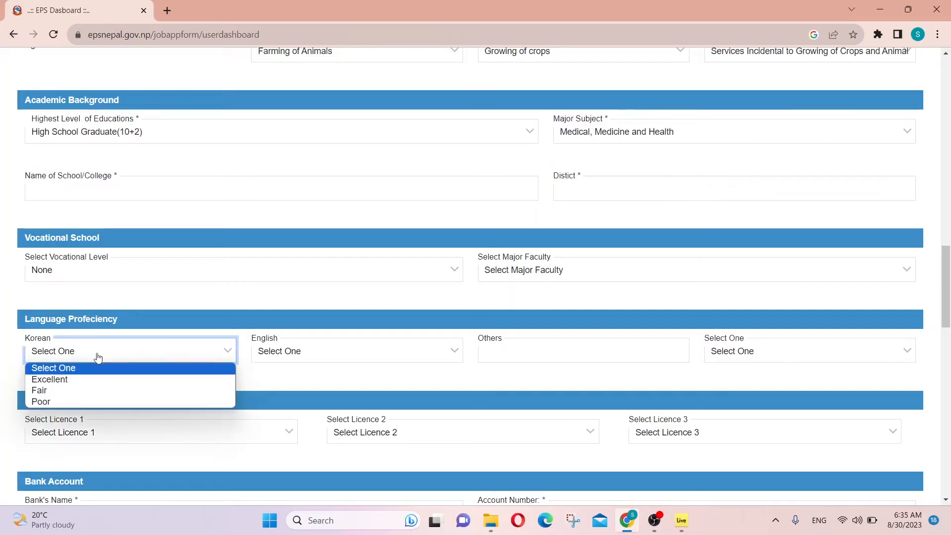
{"action": "left_click", "coordinate": [52, 389]}
{"action": "left_click", "coordinate": [301, 355]}
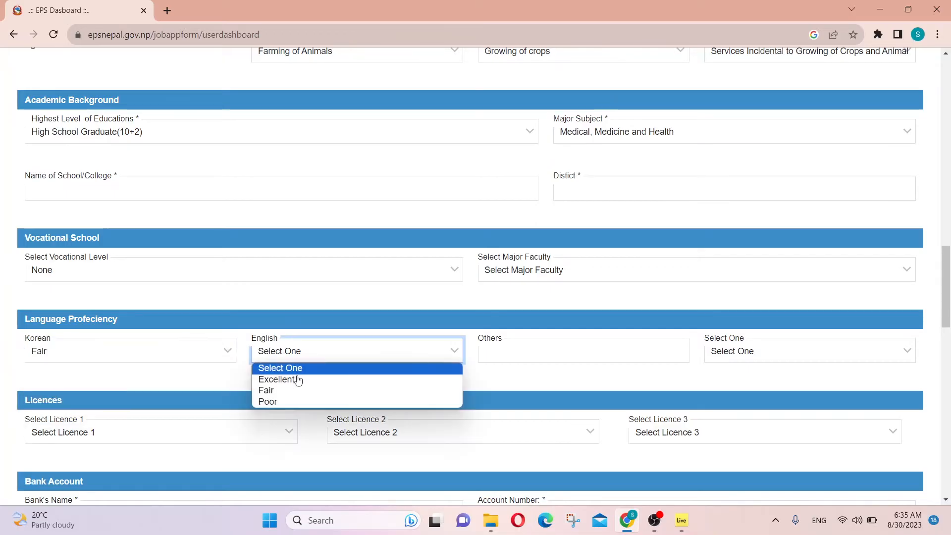
{"action": "left_click", "coordinate": [297, 390]}
{"action": "left_click", "coordinate": [585, 359]}
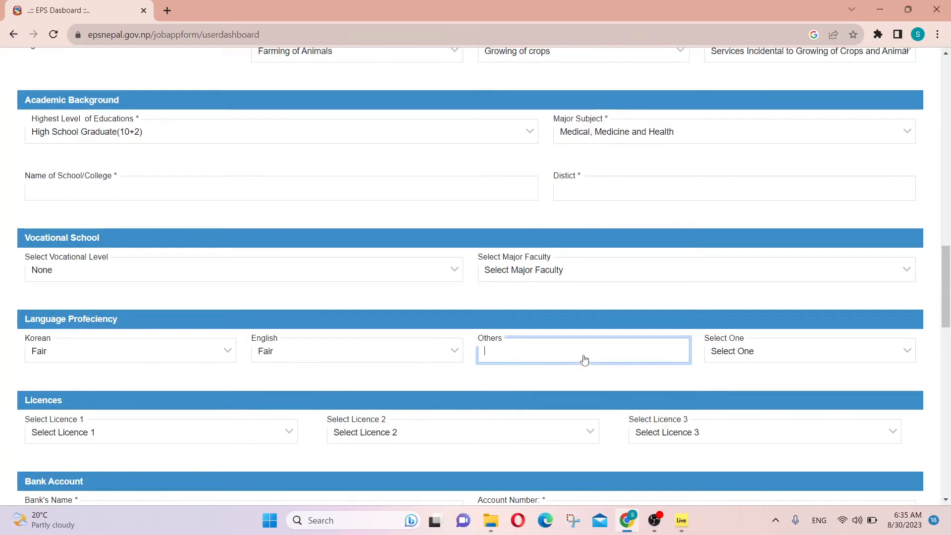
{"action": "type", "text": "Hind"}
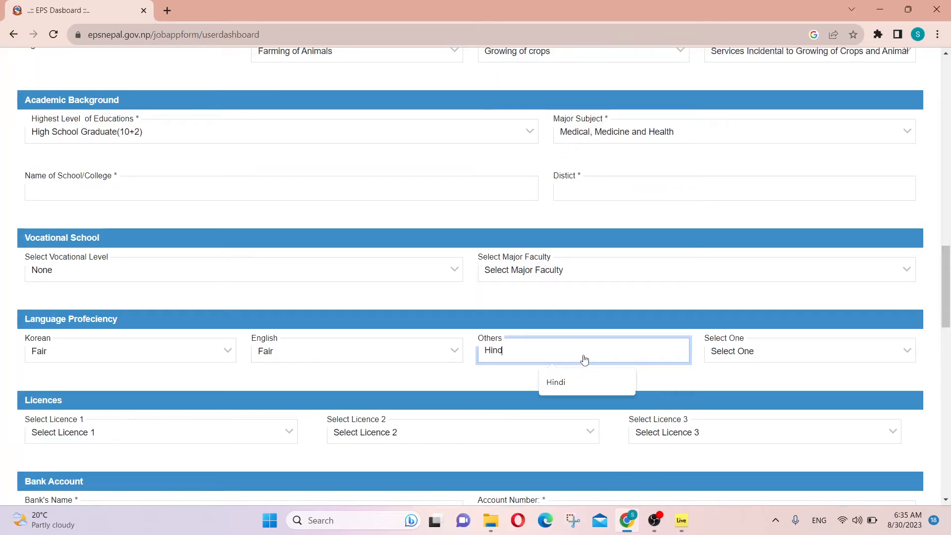
{"action": "type", "text": "i"}
{"action": "left_click", "coordinate": [722, 357]}
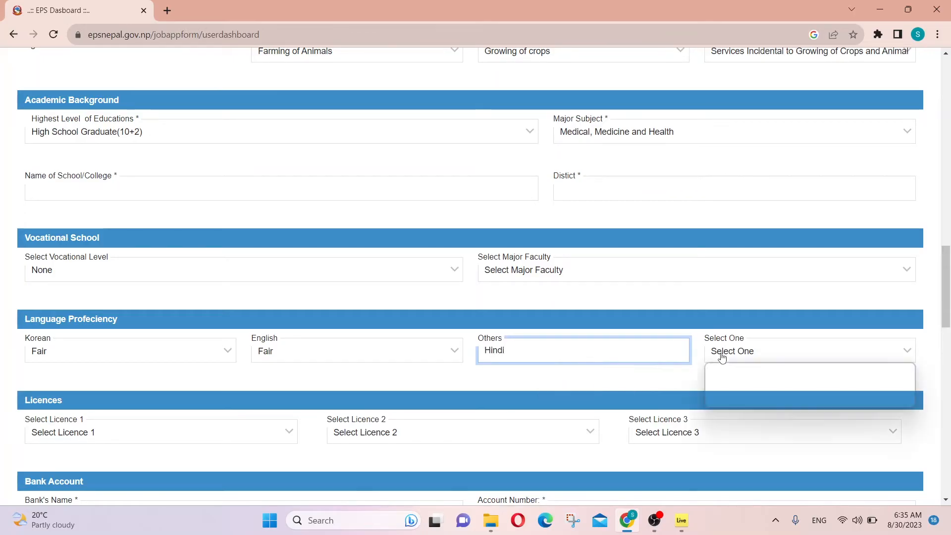
{"action": "left_click", "coordinate": [721, 391]}
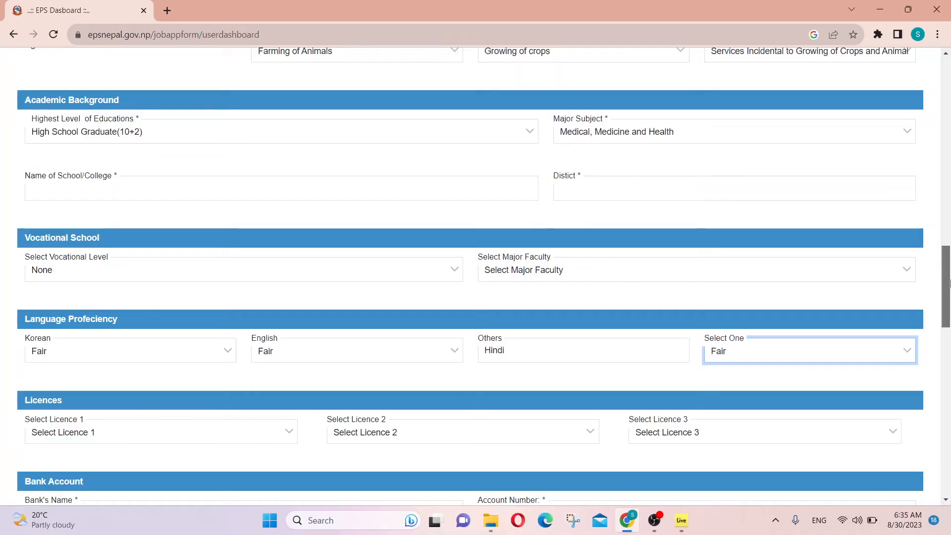
{"action": "scroll", "coordinate": [950, 282], "scroll_direction": "down", "scroll_amount": 1}
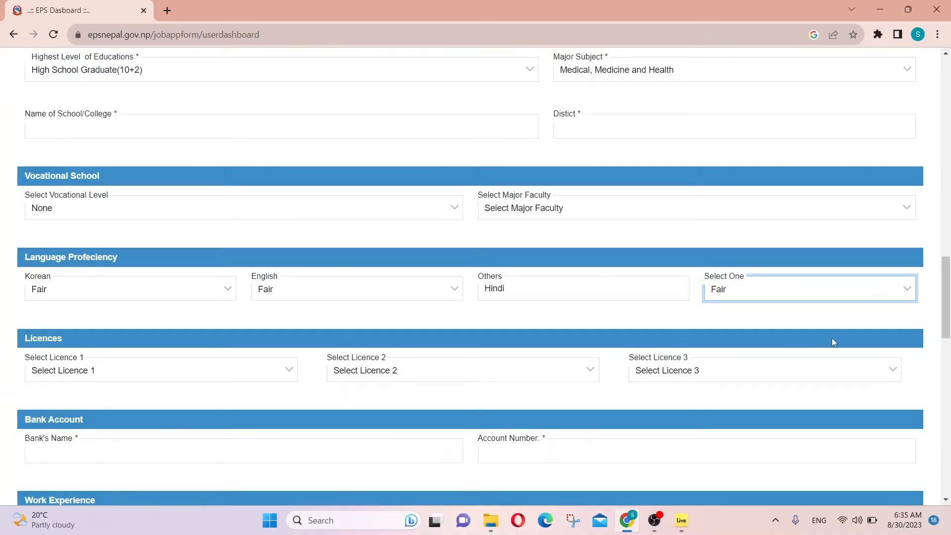
Step: Choose No for Work Experience in Korea, leaving the work-experience rows blank
{"action": "left_click_drag", "start_coordinate": [947, 317], "coordinate": [949, 342]}
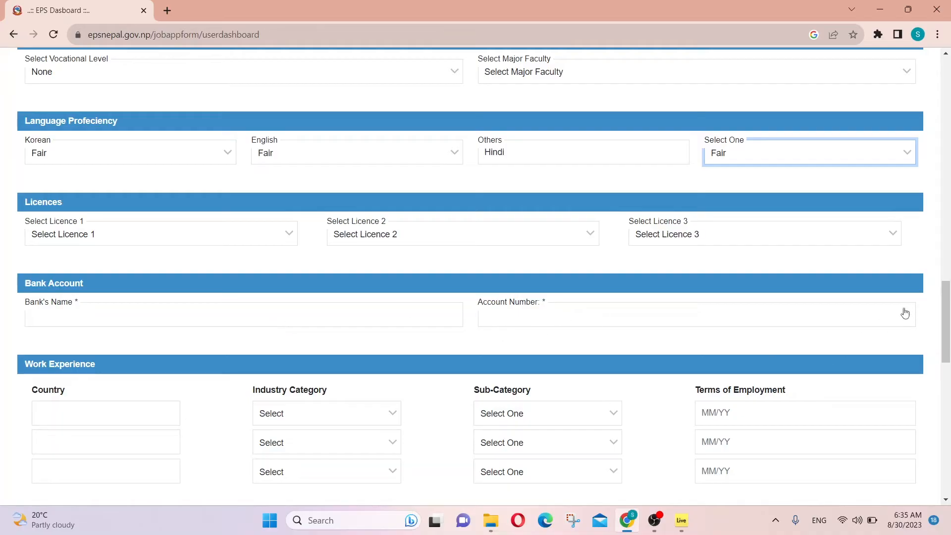
{"action": "left_click_drag", "start_coordinate": [946, 298], "coordinate": [947, 317]}
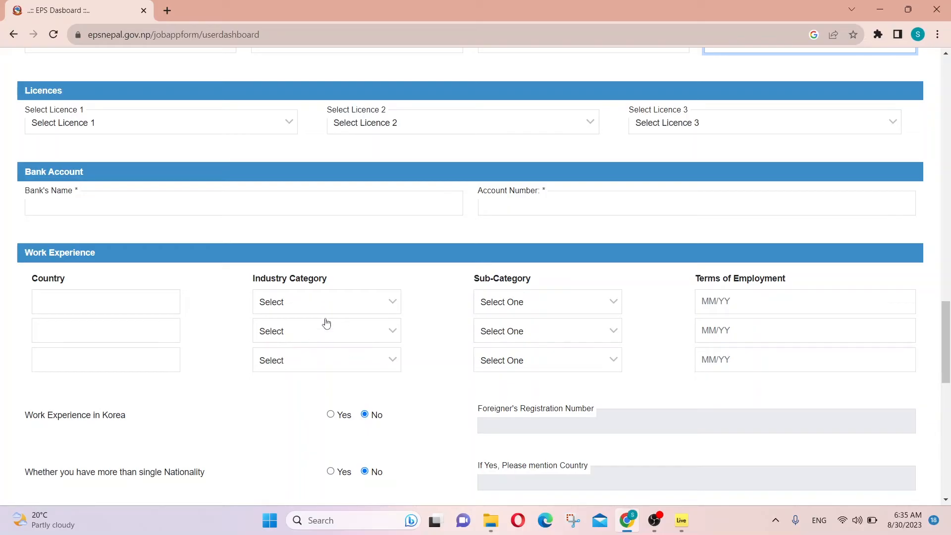
{"action": "left_click", "coordinate": [515, 309]}
{"action": "left_click", "coordinate": [514, 310]}
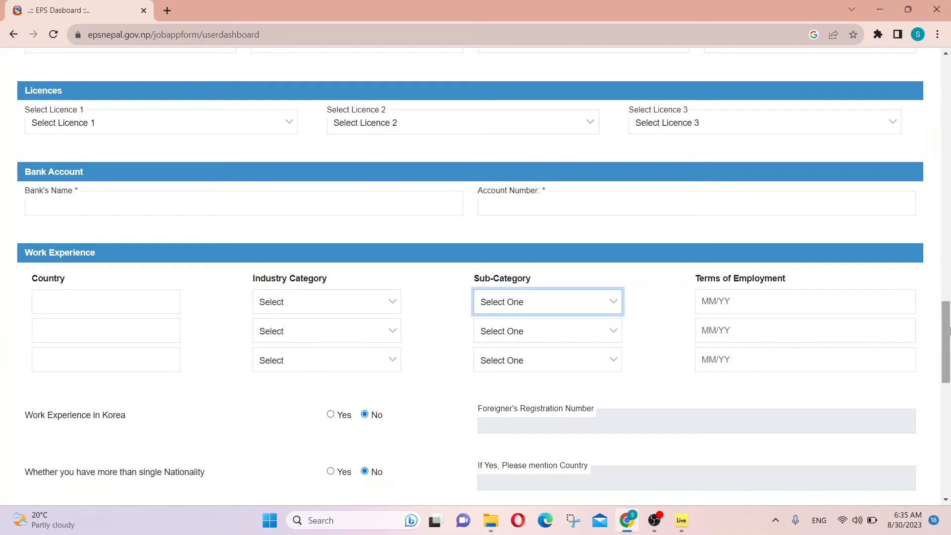
{"action": "left_click_drag", "start_coordinate": [949, 333], "coordinate": [949, 346]}
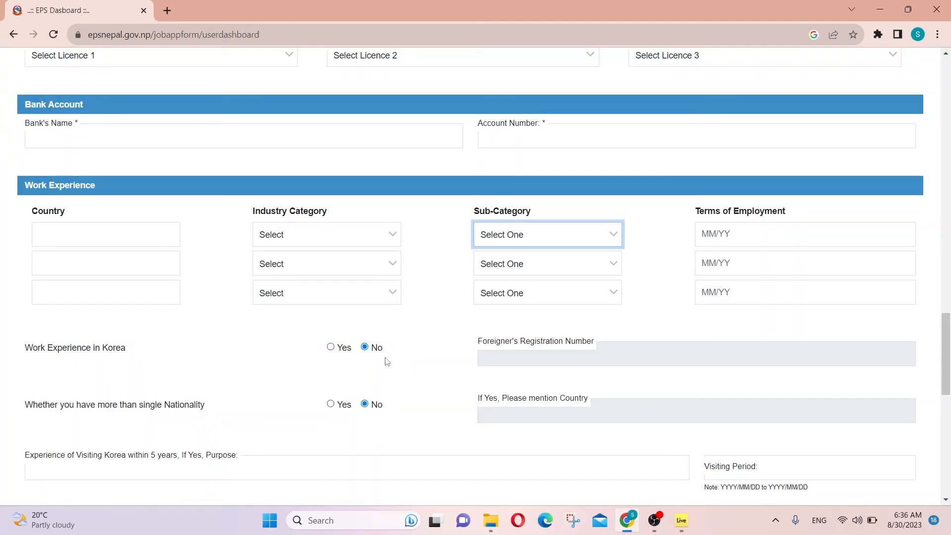
{"action": "left_click", "coordinate": [335, 350]}
{"action": "left_click", "coordinate": [331, 348]}
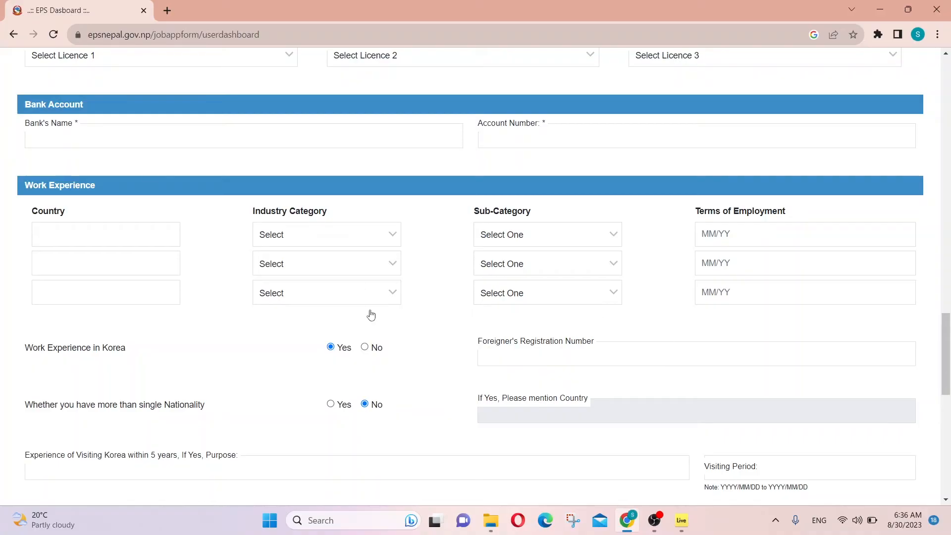
{"action": "left_click", "coordinate": [365, 349]}
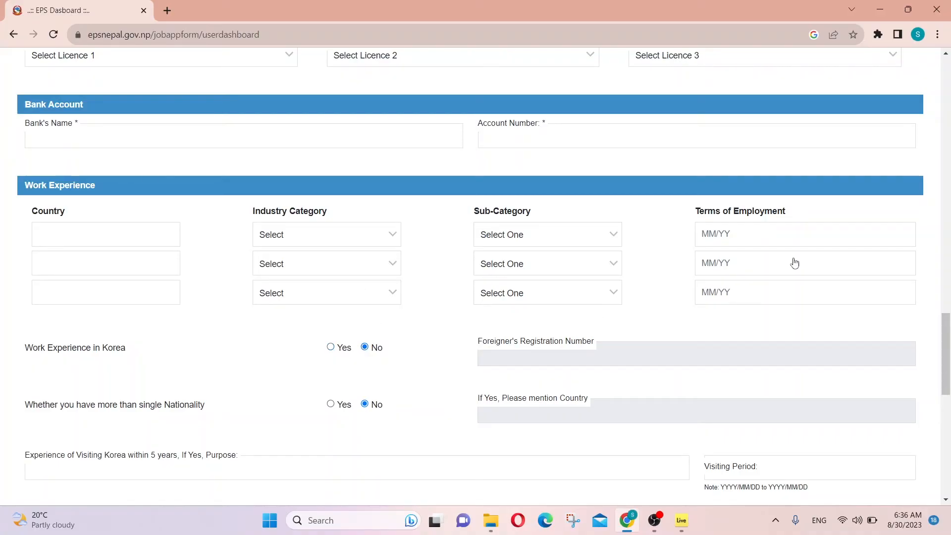
{"action": "left_click_drag", "start_coordinate": [947, 341], "coordinate": [950, 355]}
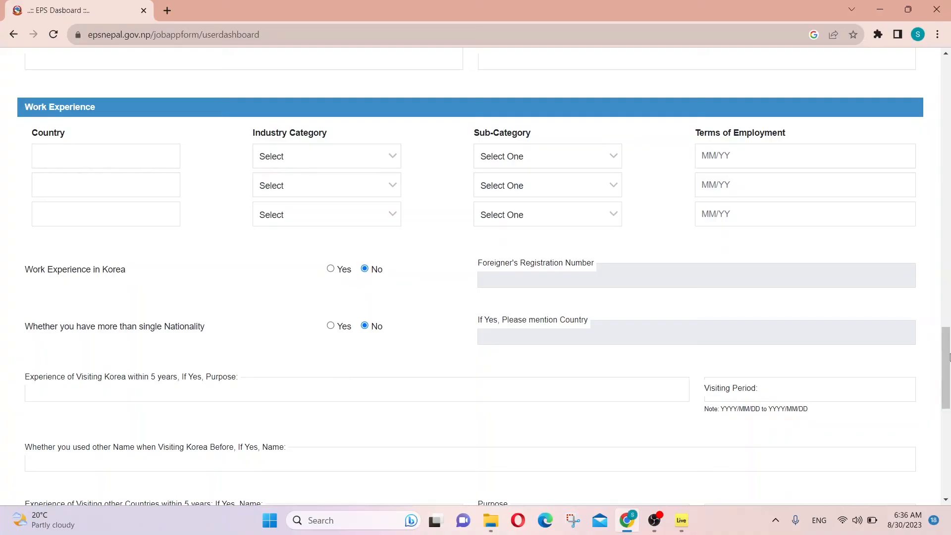
Step: Enter Work as the Korea-visit purpose within 5 years, leaving visiting period and other countries blank
{"action": "scroll", "coordinate": [949, 356], "scroll_direction": "down", "scroll_amount": 1}
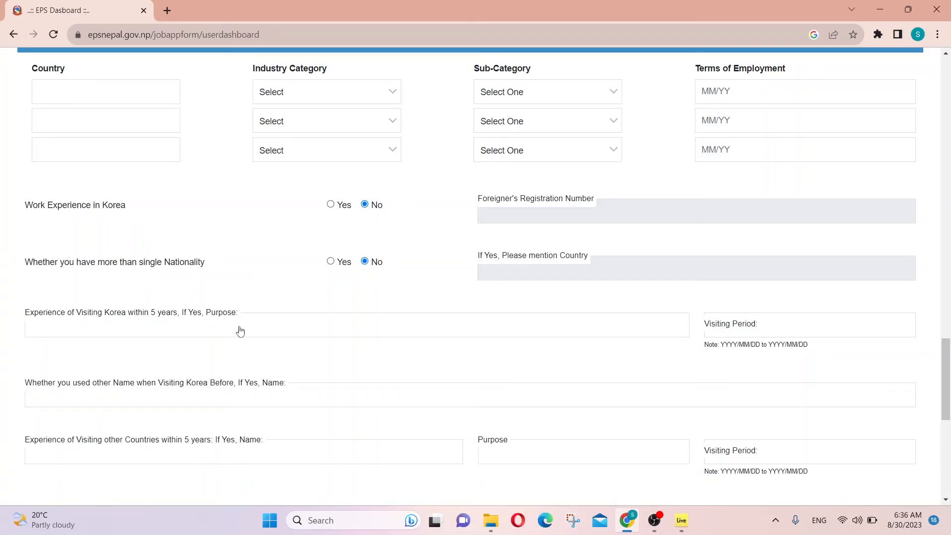
{"action": "left_click", "coordinate": [326, 335]}
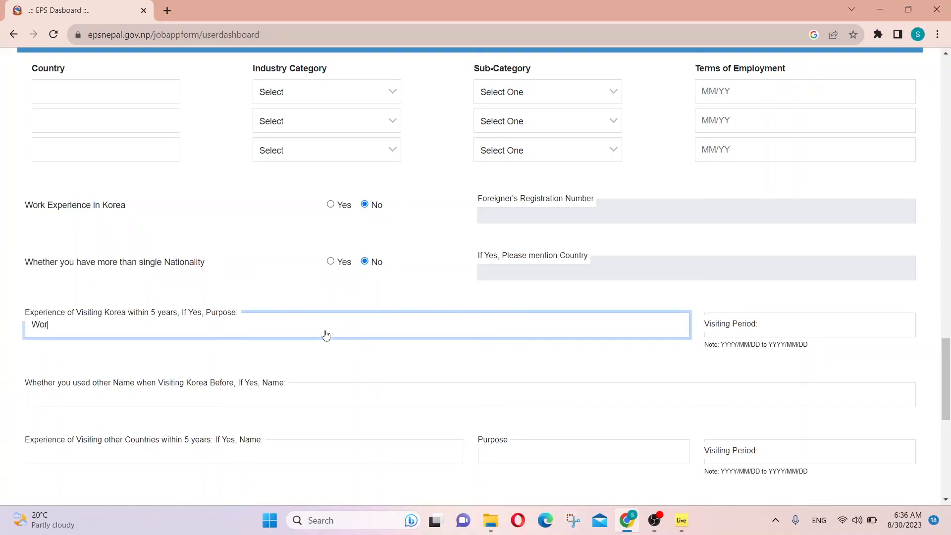
{"action": "left_click", "coordinate": [755, 332]}
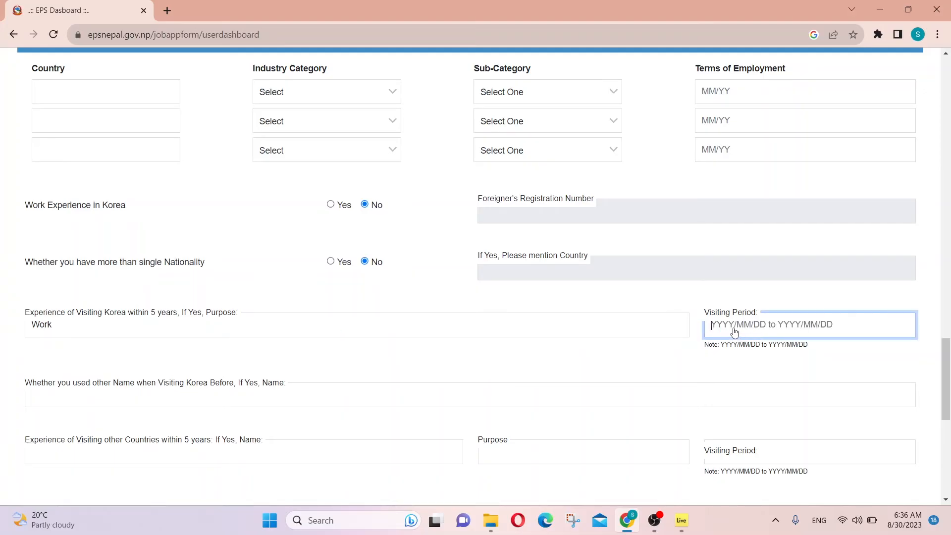
{"action": "scroll", "coordinate": [446, 317], "scroll_direction": "down", "scroll_amount": 1}
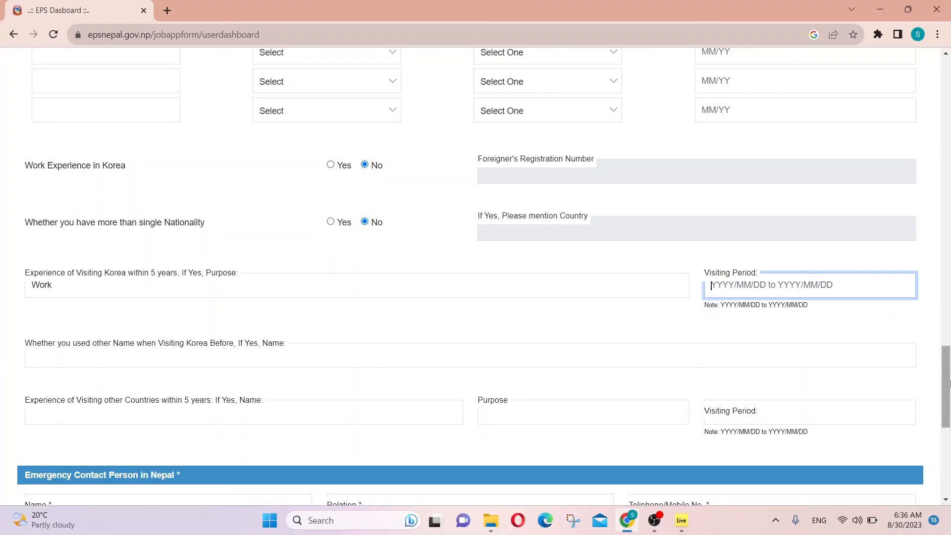
{"action": "scroll", "coordinate": [560, 199], "scroll_direction": "down", "scroll_amount": 2}
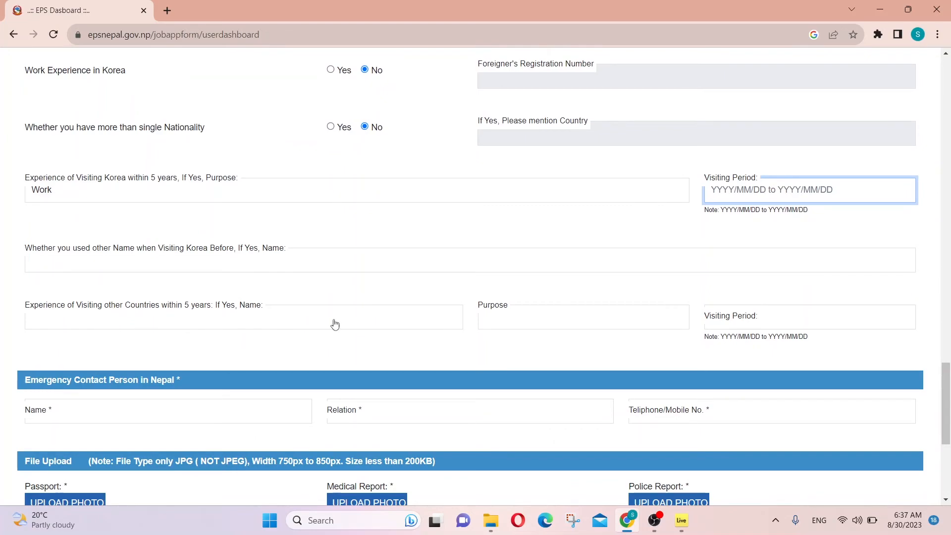
{"action": "left_click", "coordinate": [117, 329]}
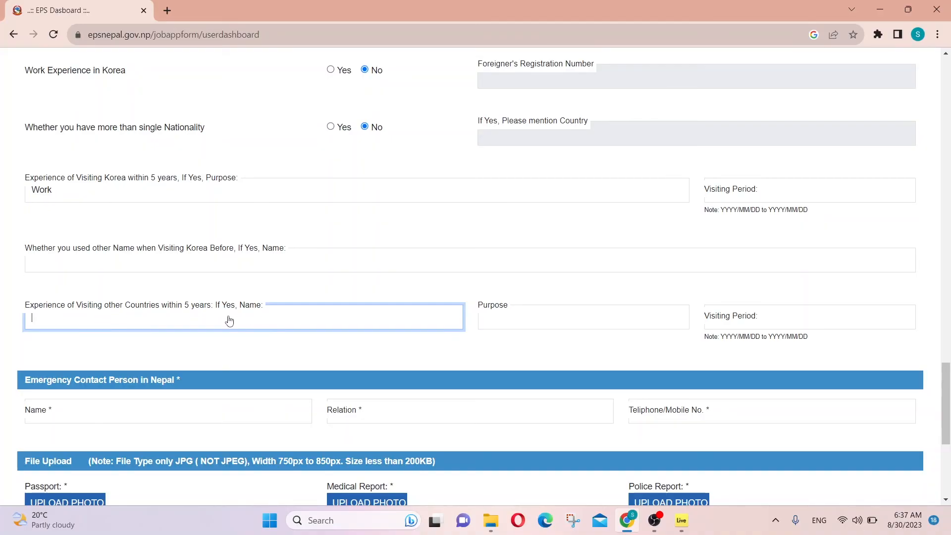
{"action": "left_click", "coordinate": [537, 315]}
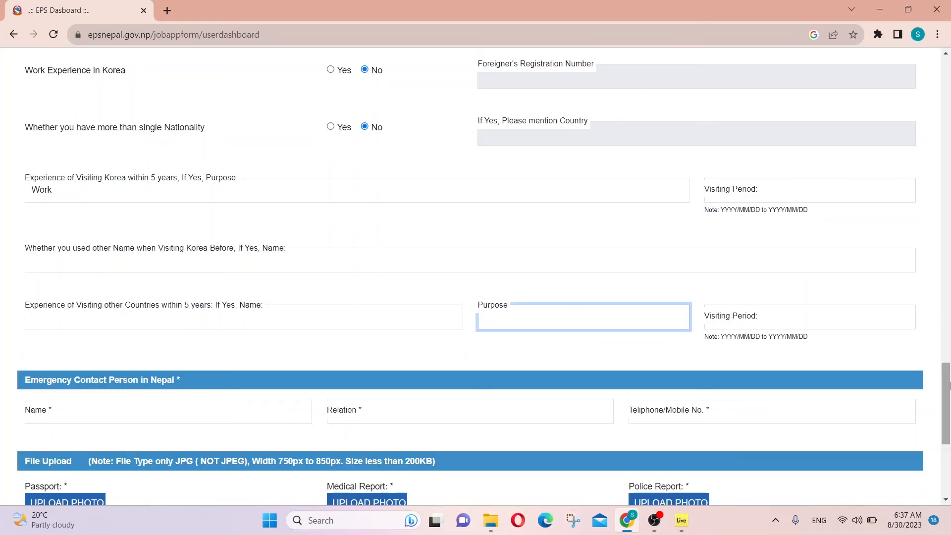
{"action": "left_click_drag", "start_coordinate": [947, 386], "coordinate": [947, 418]}
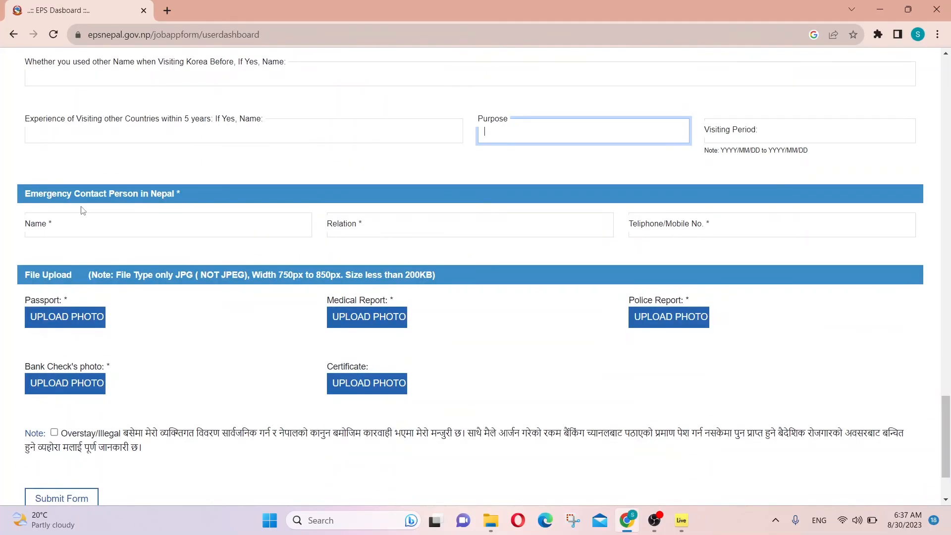
Step: Leave the emergency contact name empty, tick the overstay declaration, and return to the form's top
{"action": "left_click", "coordinate": [85, 233]}
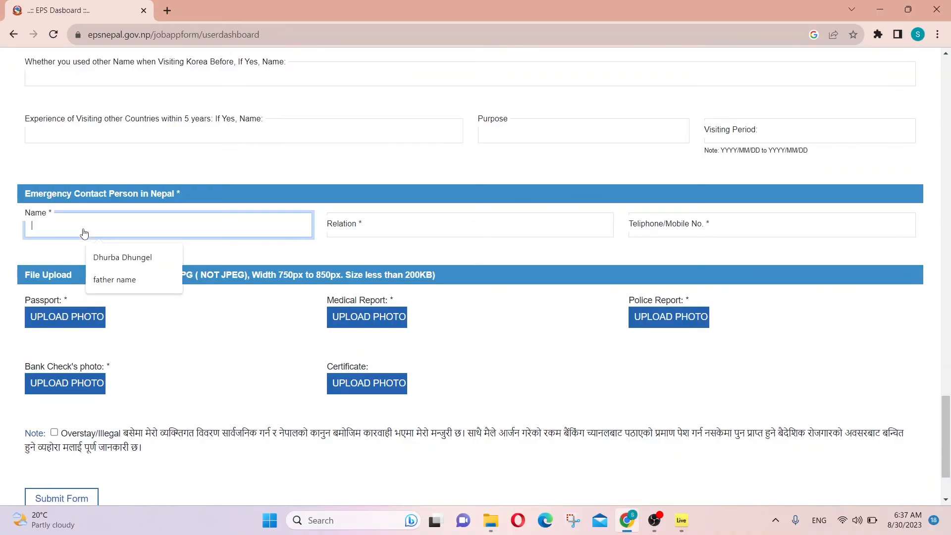
{"action": "left_click", "coordinate": [392, 259]}
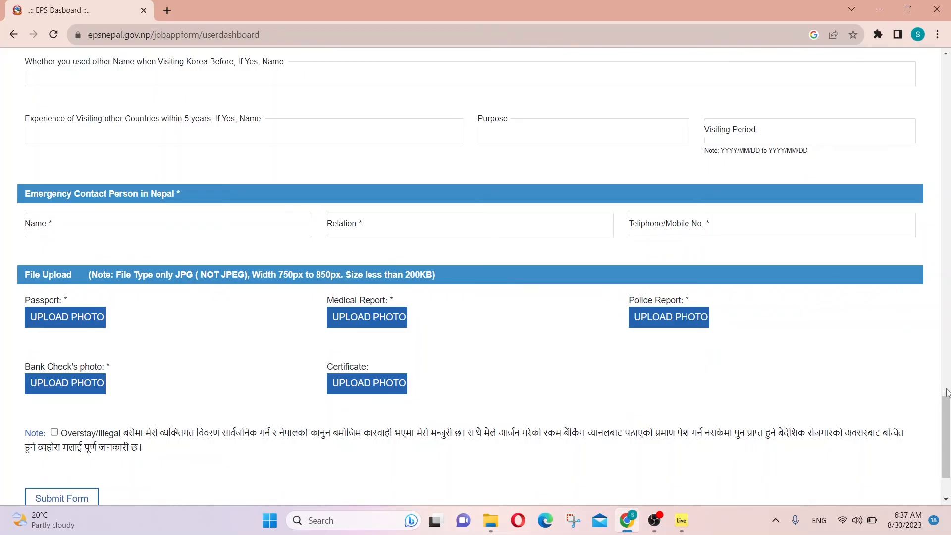
{"action": "scroll", "coordinate": [949, 421], "scroll_direction": "down", "scroll_amount": 1}
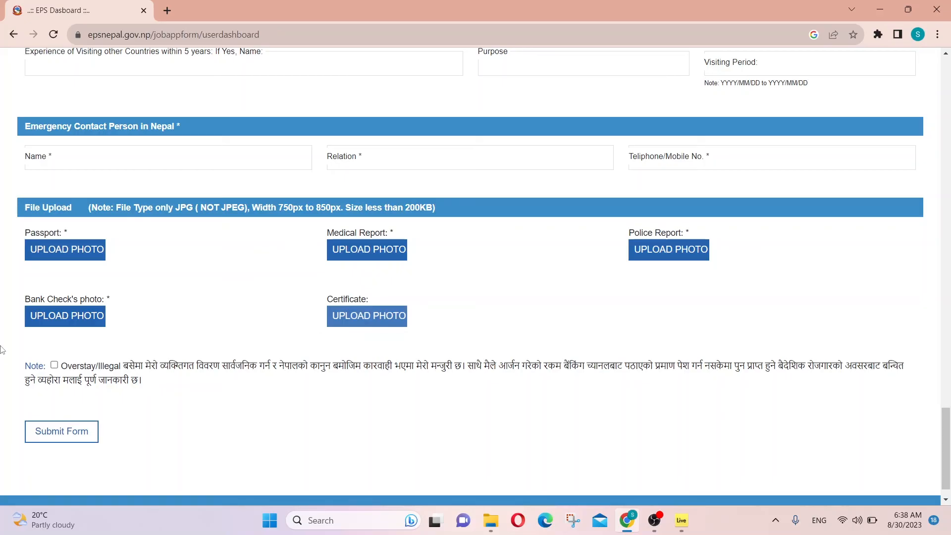
{"action": "left_click", "coordinate": [54, 366]}
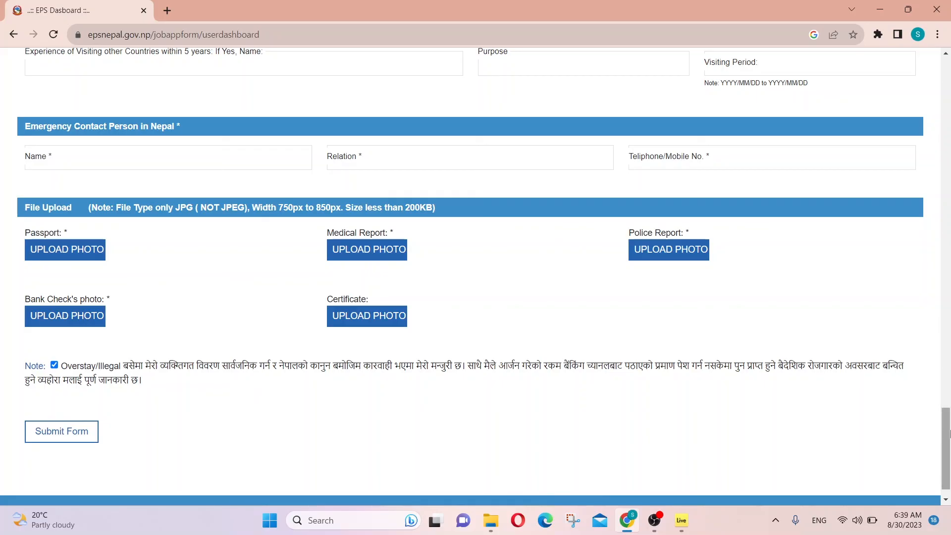
{"action": "left_click_drag", "start_coordinate": [949, 438], "coordinate": [948, 94]}
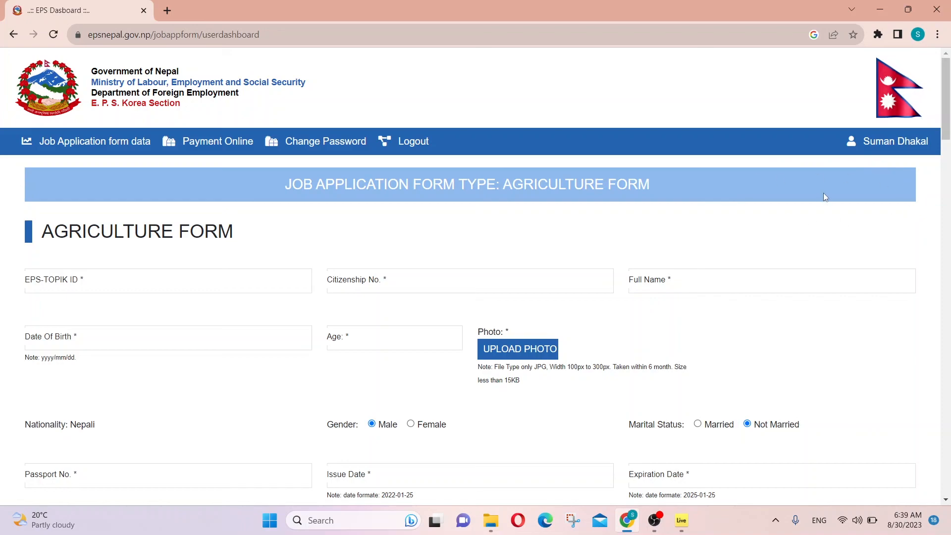
{"action": "scroll", "coordinate": [944, 202], "scroll_direction": "down", "scroll_amount": 3}
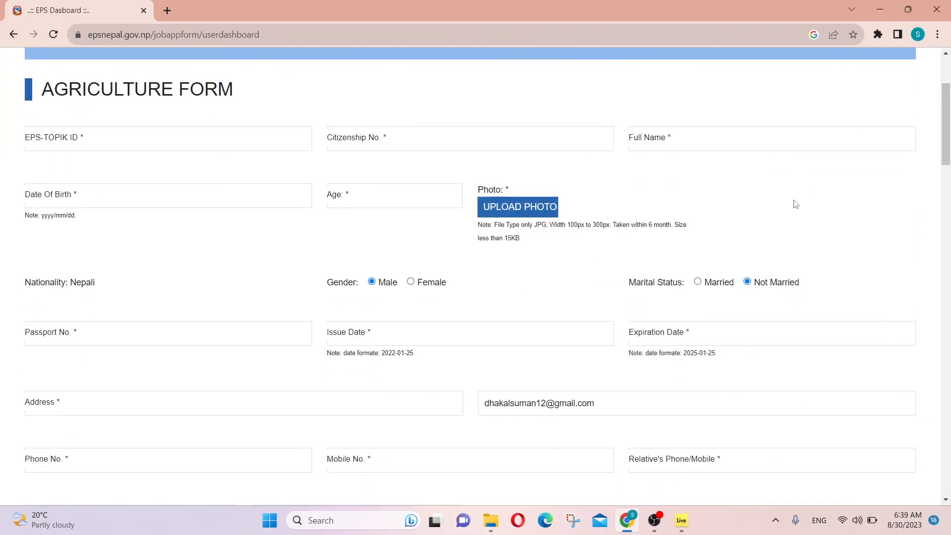
{"action": "left_click_drag", "start_coordinate": [948, 143], "coordinate": [950, 471]}
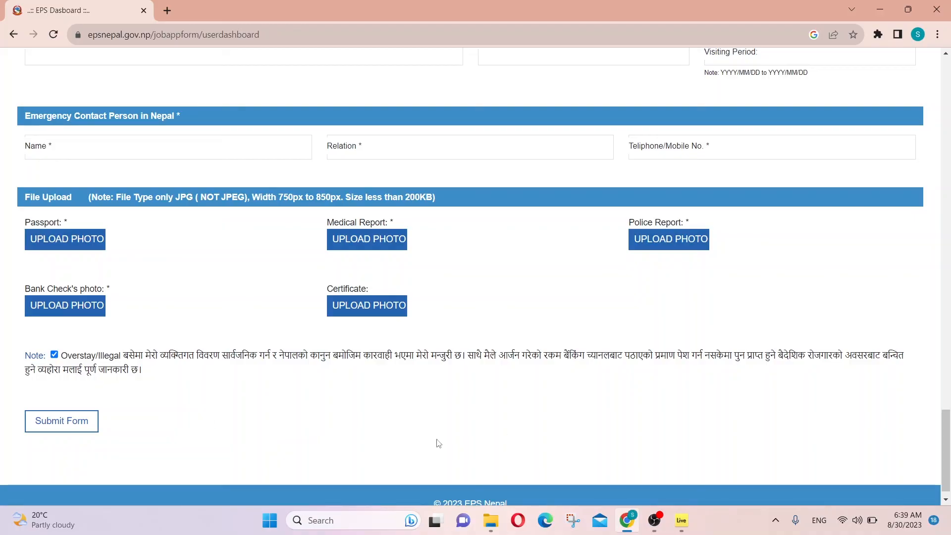
{"action": "left_click_drag", "start_coordinate": [950, 434], "coordinate": [949, 89]}
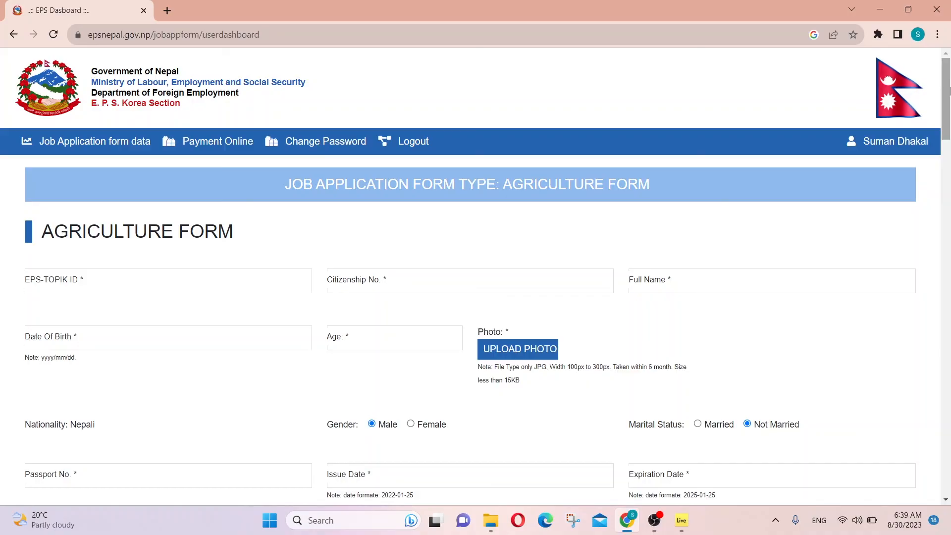
{"action": "mouse_move", "coordinate": [949, 89]}
{"action": "left_mouse_down"}
{"action": "mouse_move", "coordinate": [949, 106]}
{"action": "mouse_move", "coordinate": [949, 83]}
{"action": "left_mouse_up"}
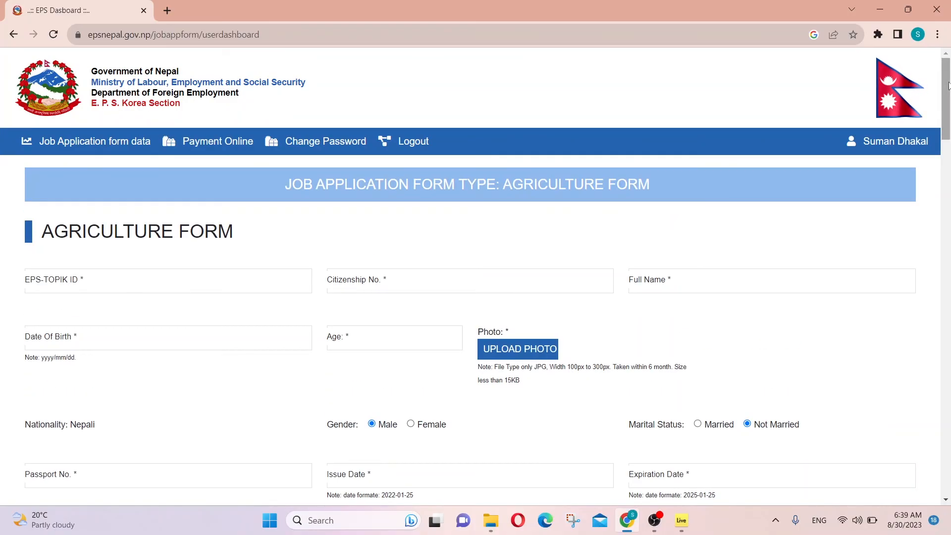
{"action": "left_click_drag", "start_coordinate": [948, 86], "coordinate": [950, 90]}
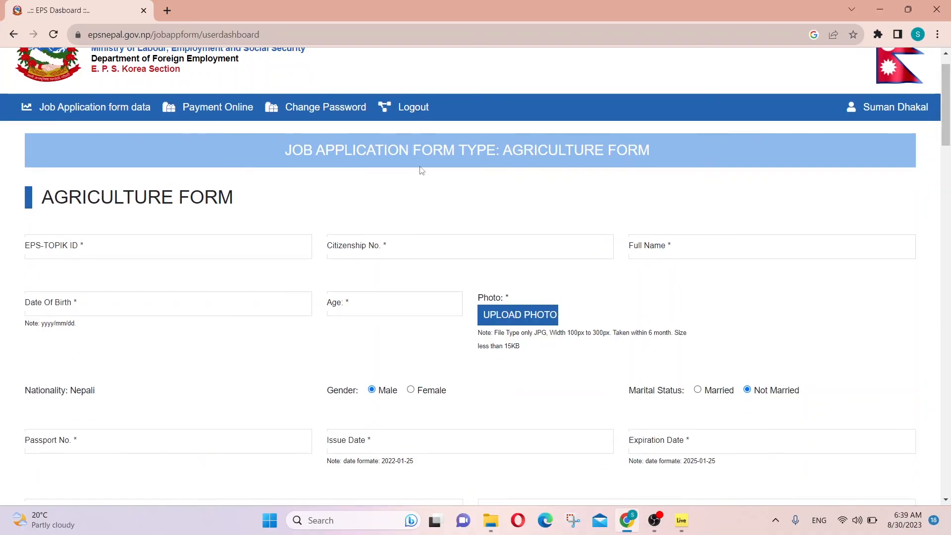
{"action": "left_click_drag", "start_coordinate": [950, 143], "coordinate": [950, 444]}
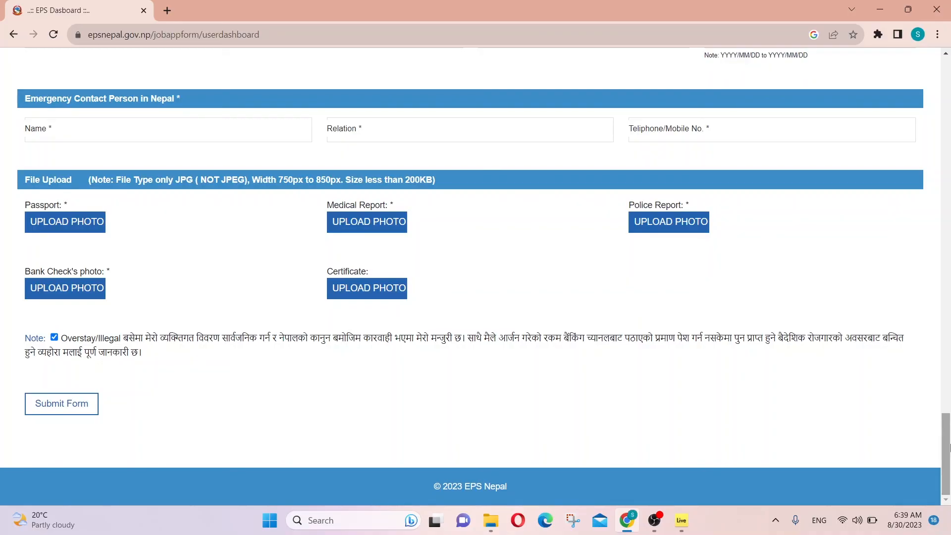
{"action": "left_click_drag", "start_coordinate": [950, 446], "coordinate": [950, 58]}
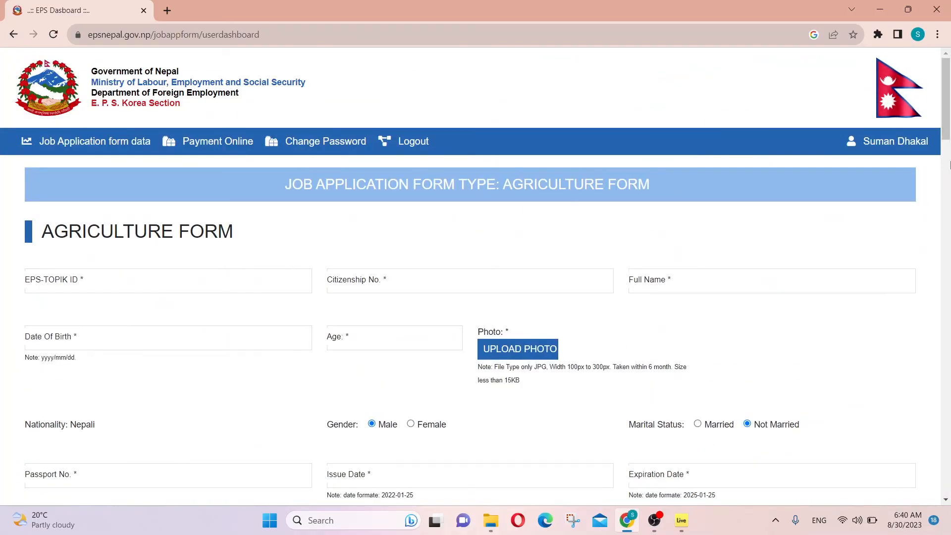
{"action": "left_click_drag", "start_coordinate": [950, 165], "coordinate": [950, 481]}
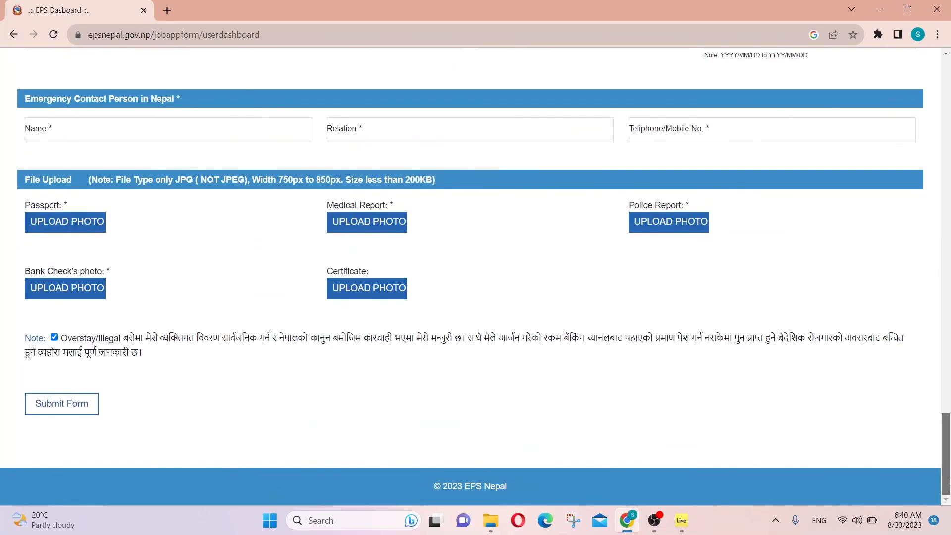